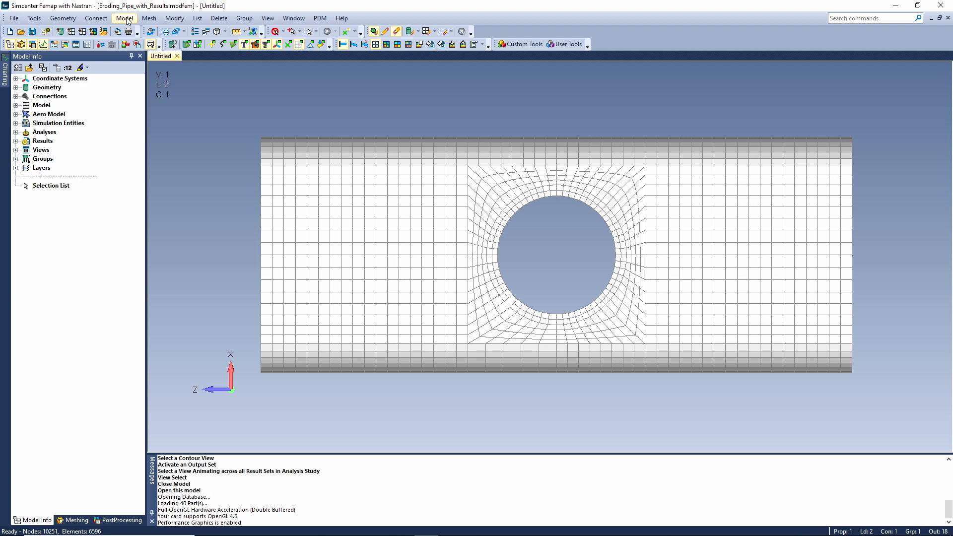
Create a new ELAR Element Add | Remove entity of type Mechanical Strain with a removal strain of 0.04.
left_click(126, 20)
mouse_move(163, 148)
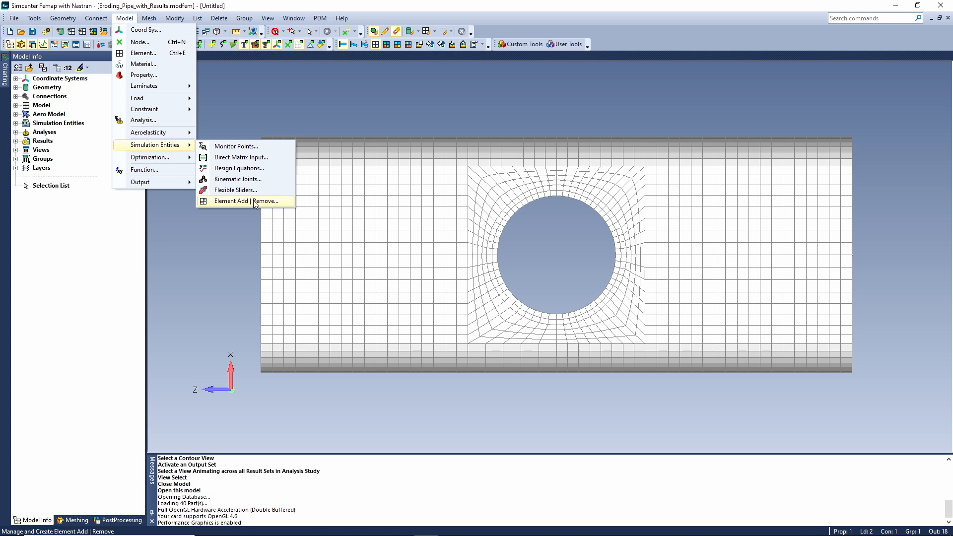
left_click(247, 201)
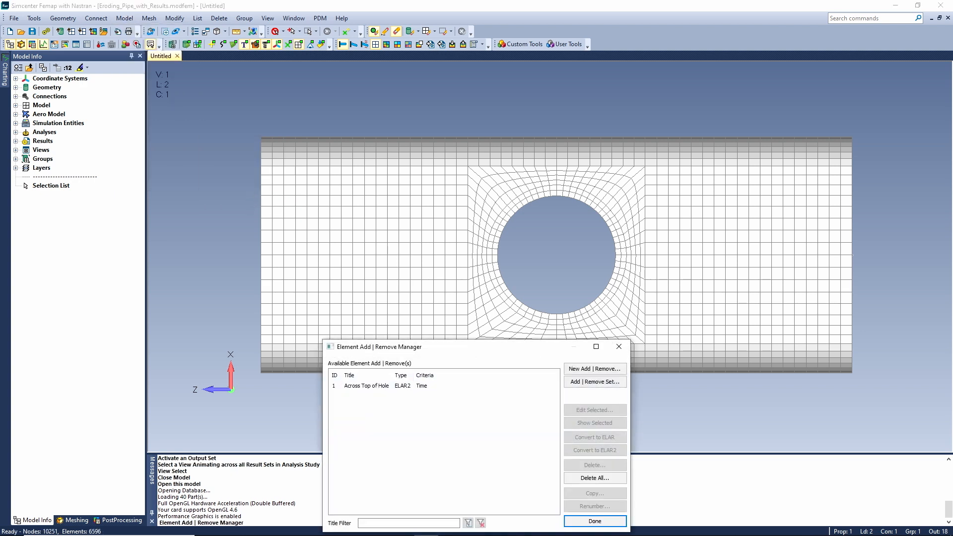
left_click_drag(478, 352, 544, 155)
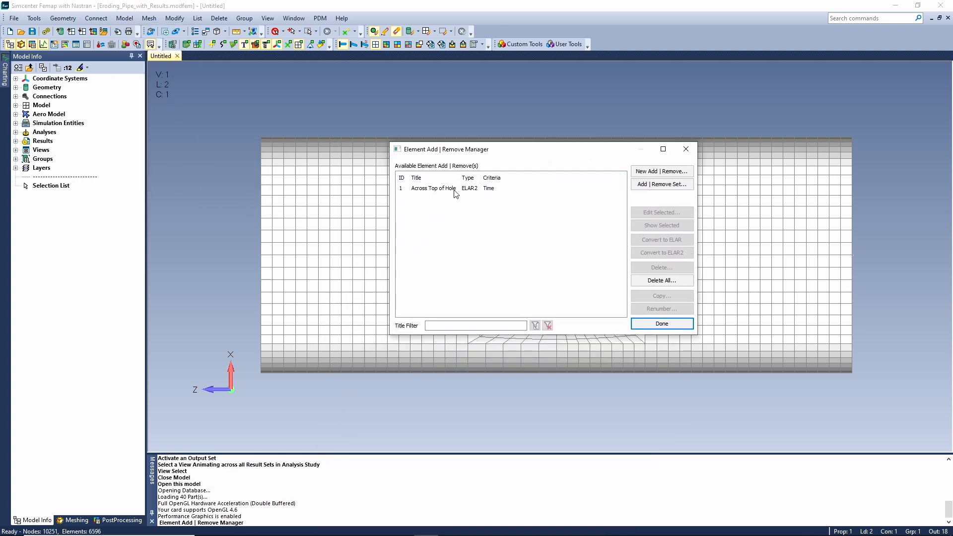
left_click(658, 172)
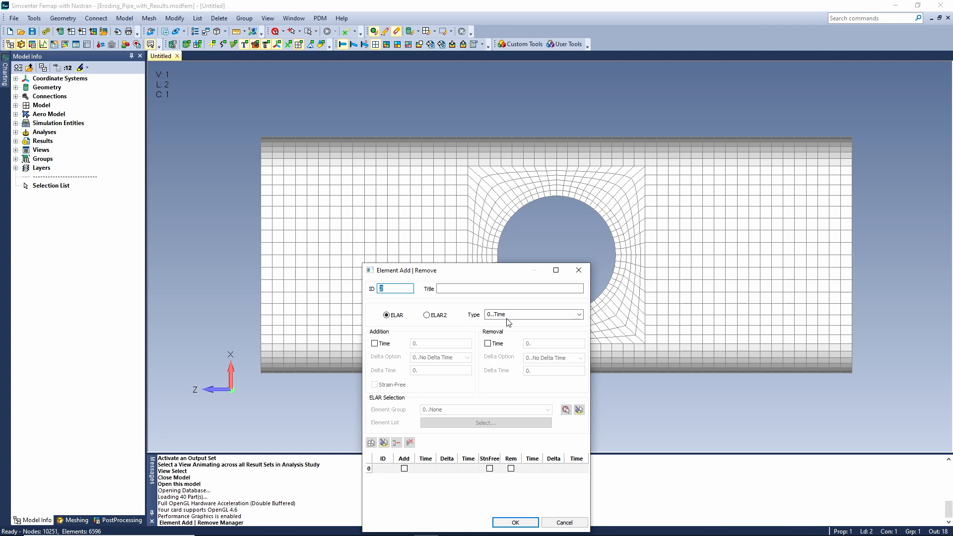
left_click(580, 315)
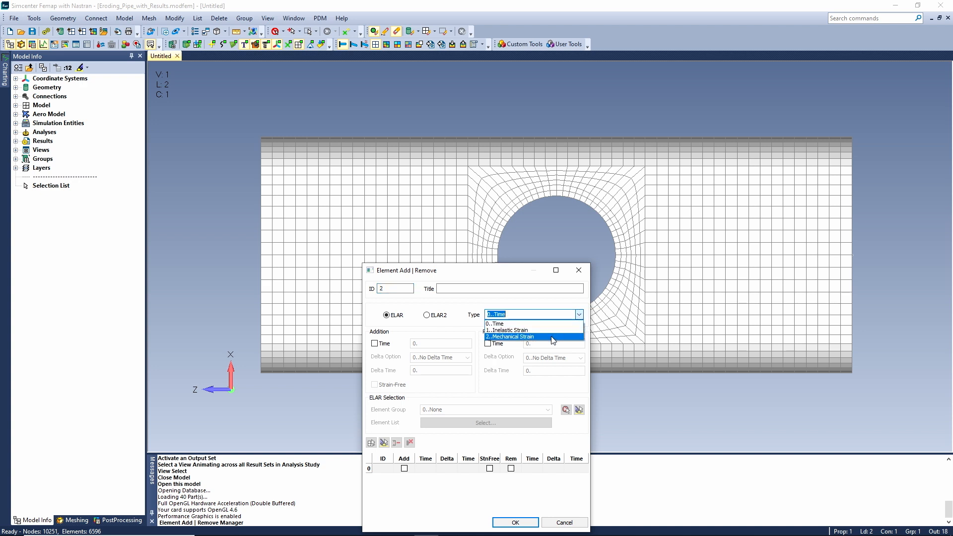
left_click(552, 337)
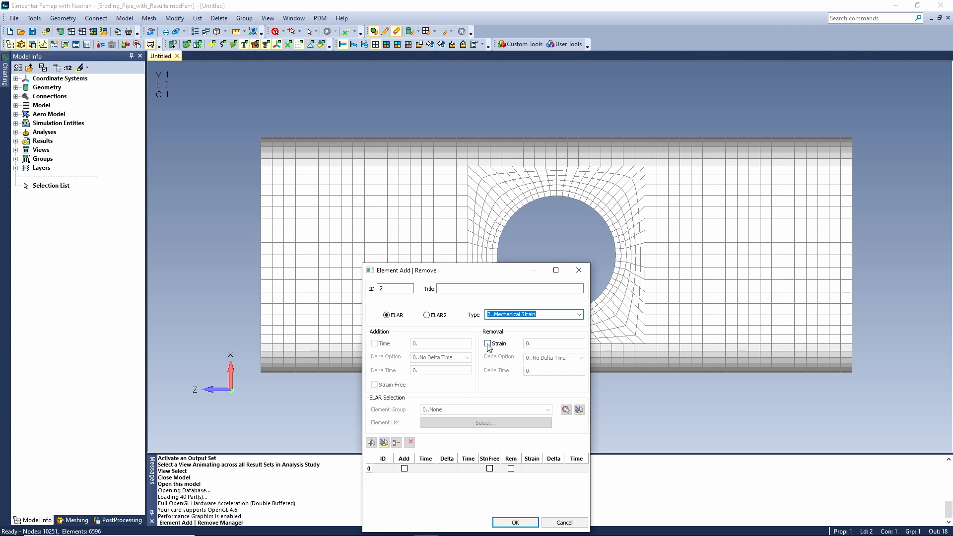
left_click(488, 344)
left_click(549, 343)
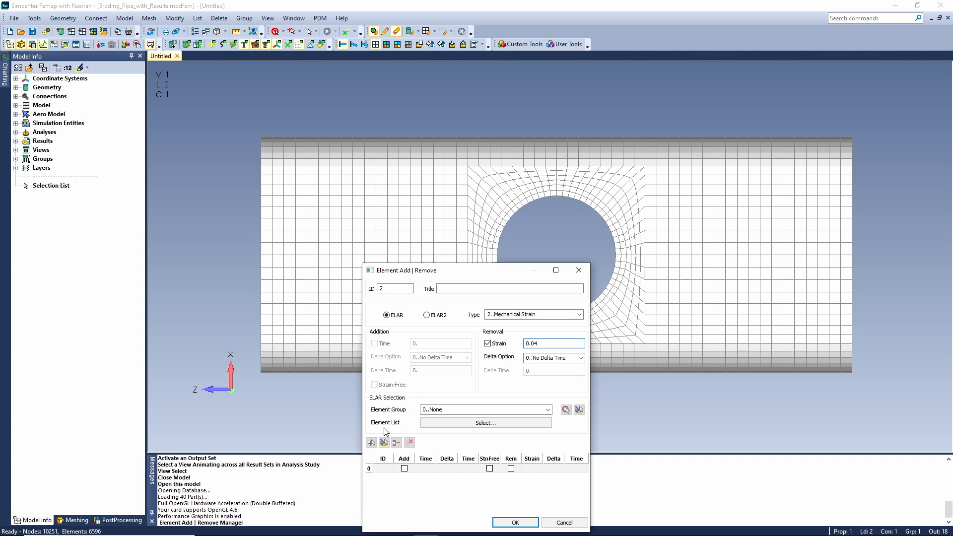
Assign the elements around the edge of the pipe's hole to the new mechanical strain entity and save it.
left_click(487, 423)
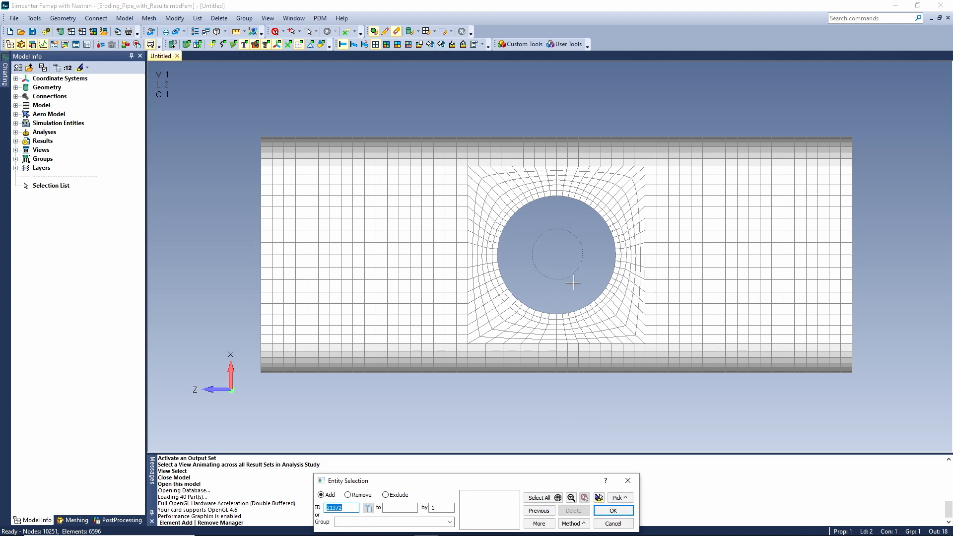
left_click(586, 310)
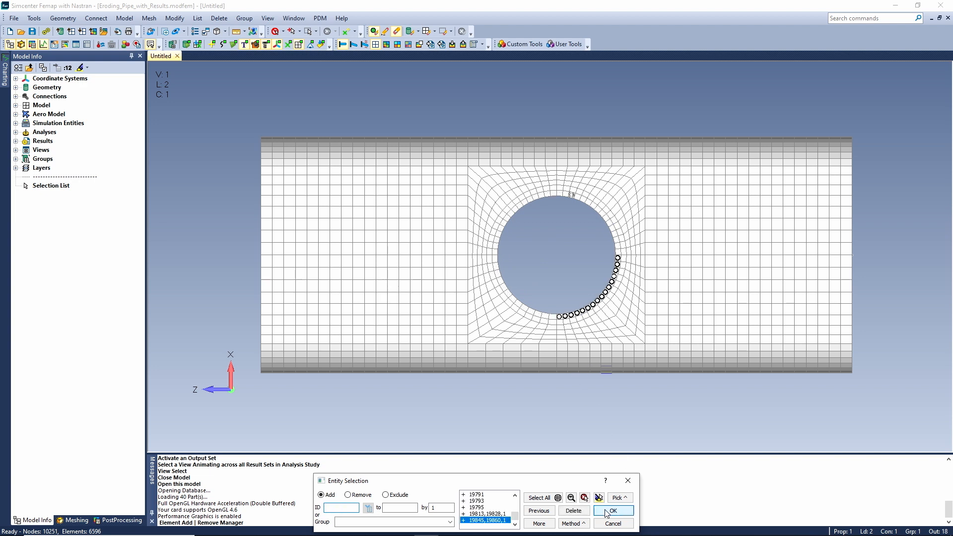
left_click(611, 511)
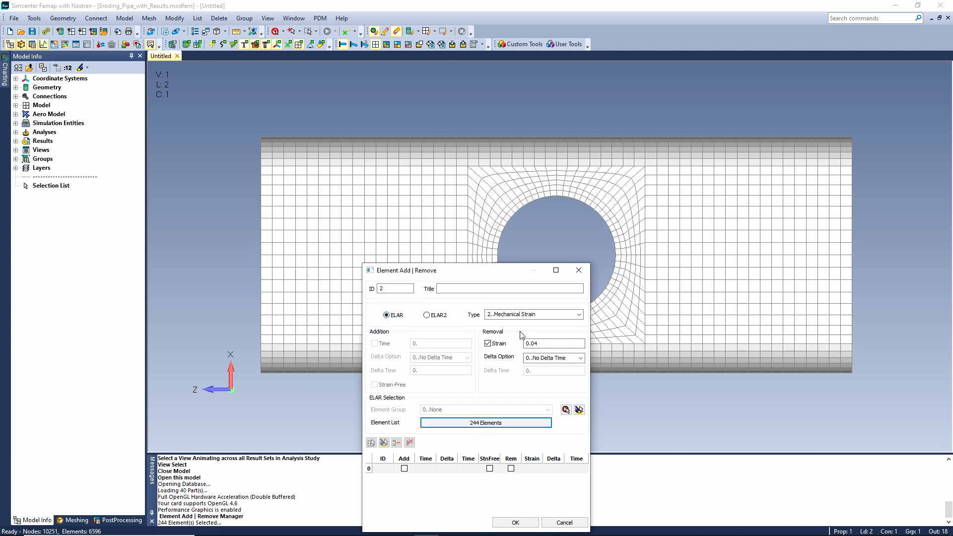
left_click(515, 521)
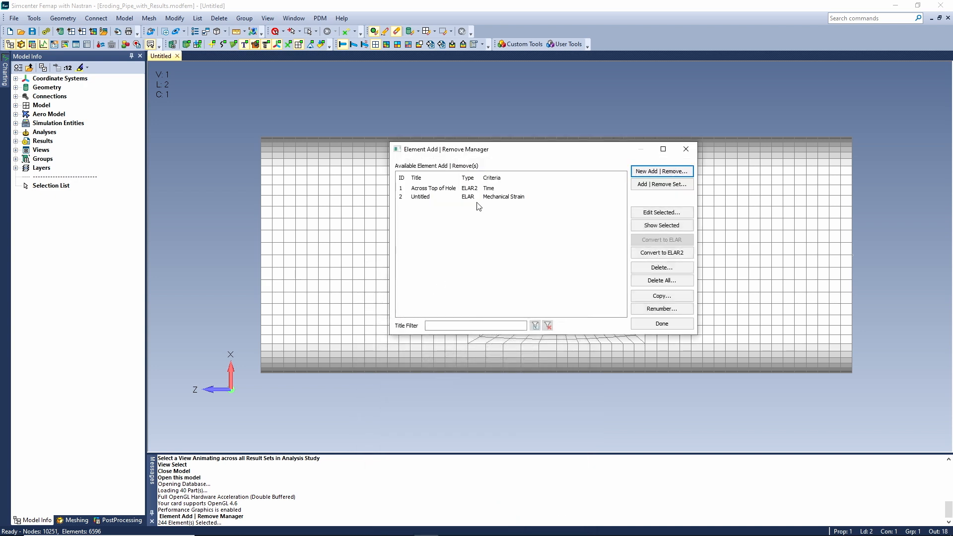
Open the Across Top of Hole entity and examine the removal times assigned to its individual elements.
left_click(485, 188)
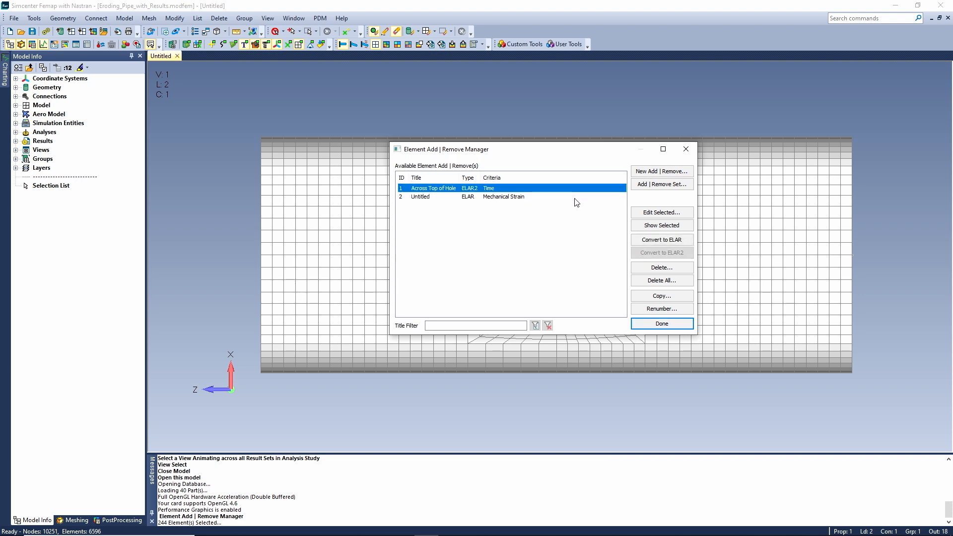
left_click(660, 214)
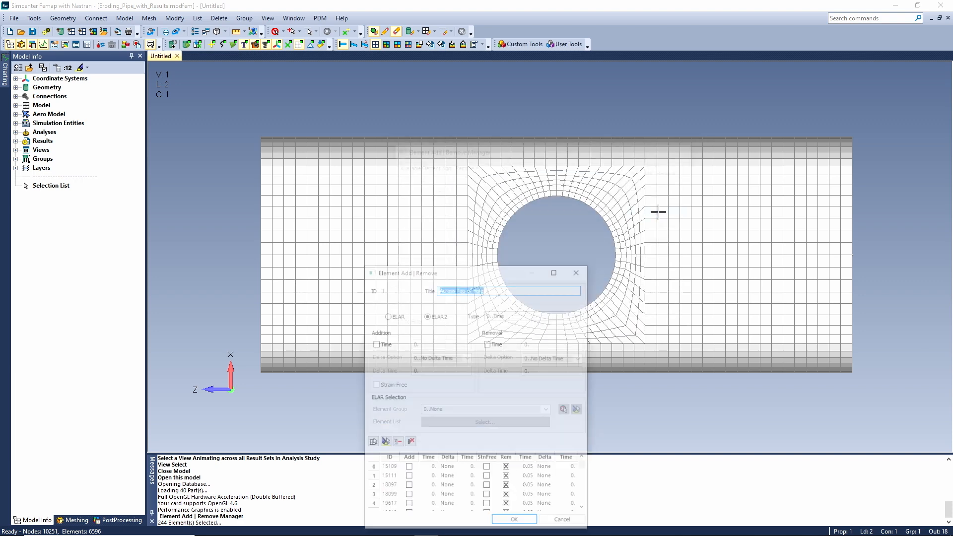
left_click_drag(485, 271, 542, 146)
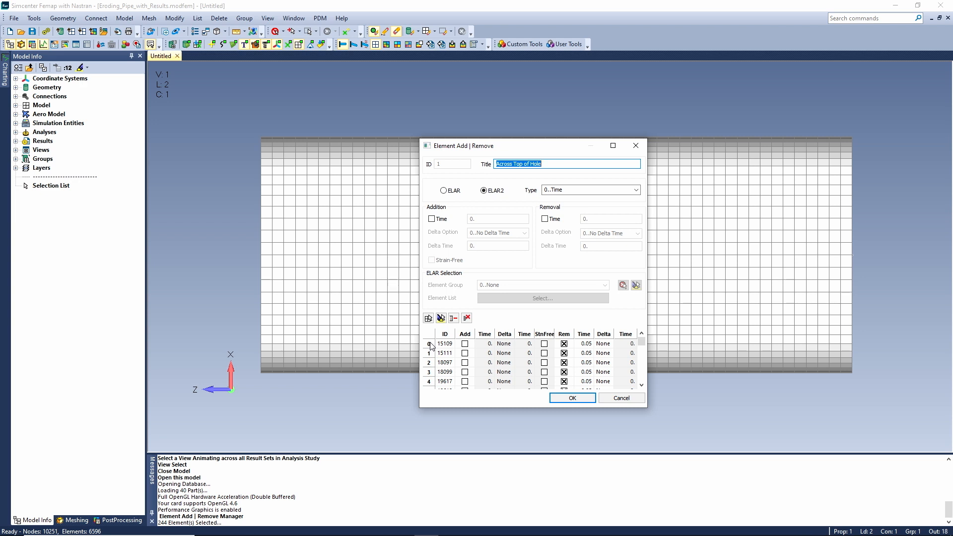
scroll(590, 356, "down", 3)
scroll(590, 345, "down", 12)
scroll(590, 346, "down", 3)
scroll(591, 346, "up", 14)
Highlight all elements listed in Across Top of Hole in the model, and close the entity and its manager.
left_click_drag(555, 150, 330, 197)
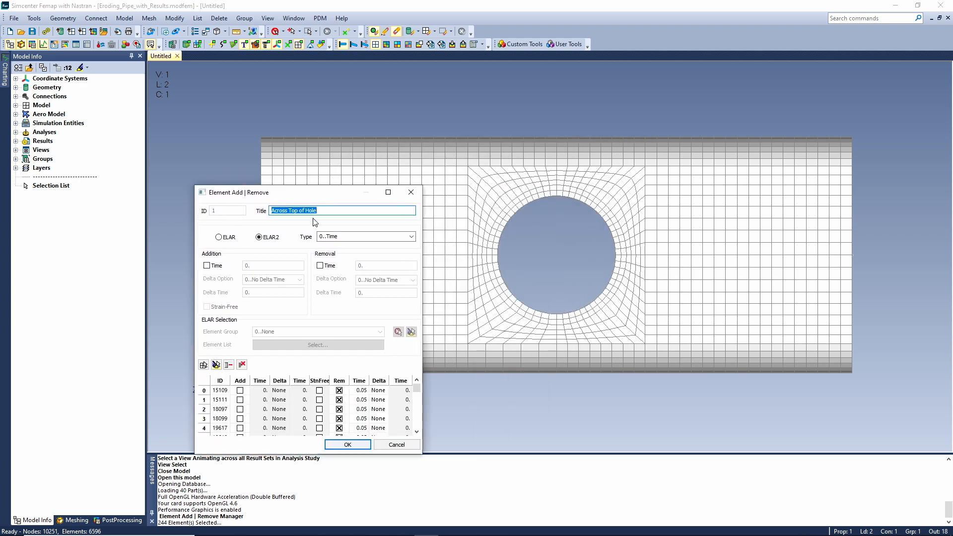
left_click(206, 391)
left_click_drag(416, 387, 414, 437)
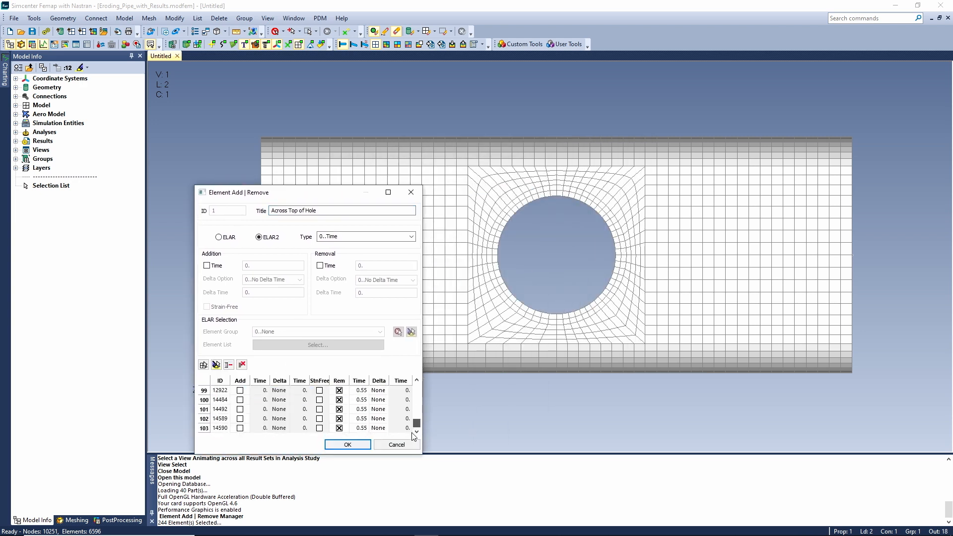
left_click(204, 428, "shift")
left_click(216, 365)
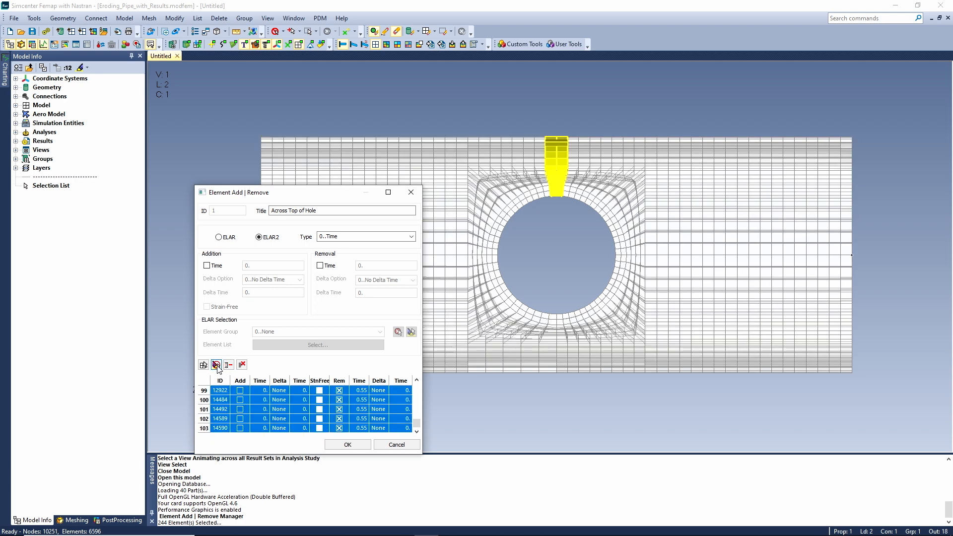
left_click(347, 444)
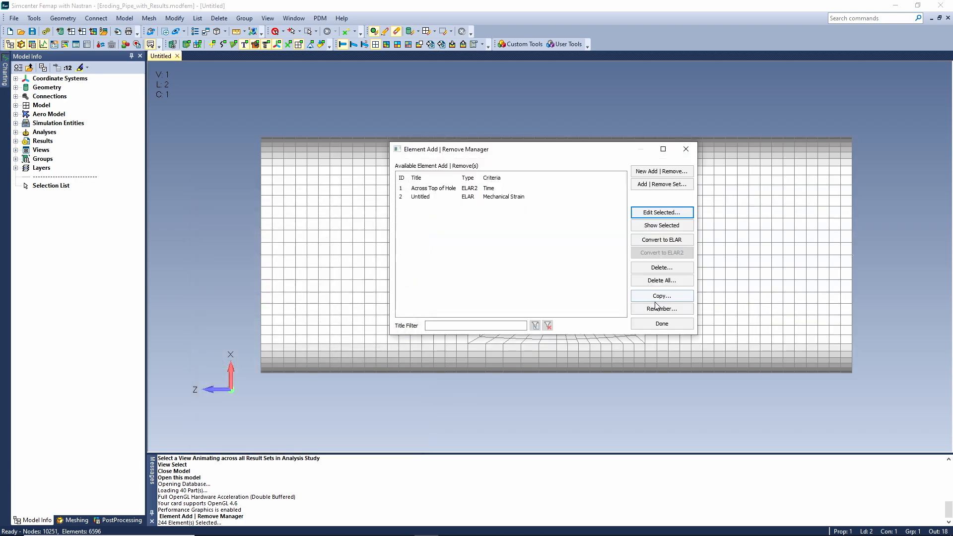
left_click(661, 323)
Check the Element Add | Remove assignment in the global boundary conditions of analysis set 2.
left_click(125, 18)
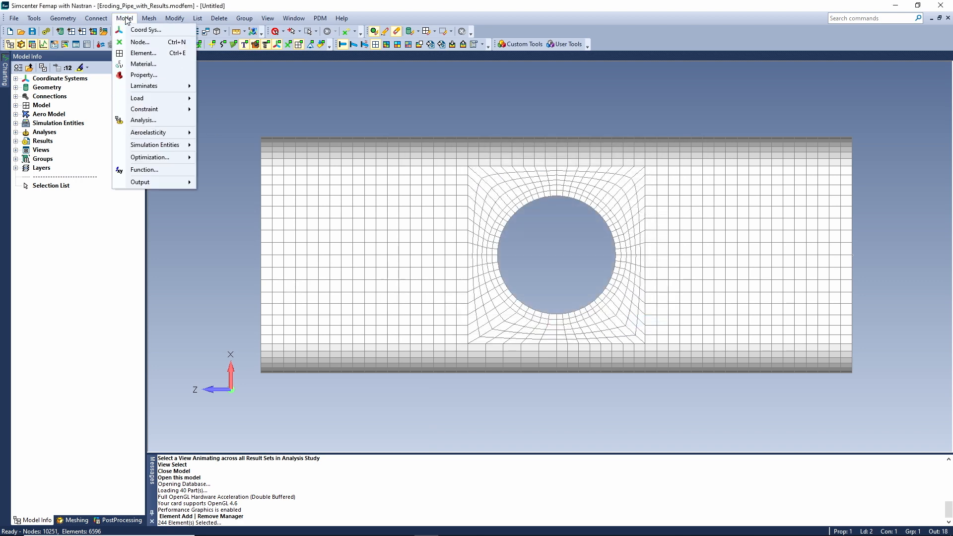
left_click(143, 120)
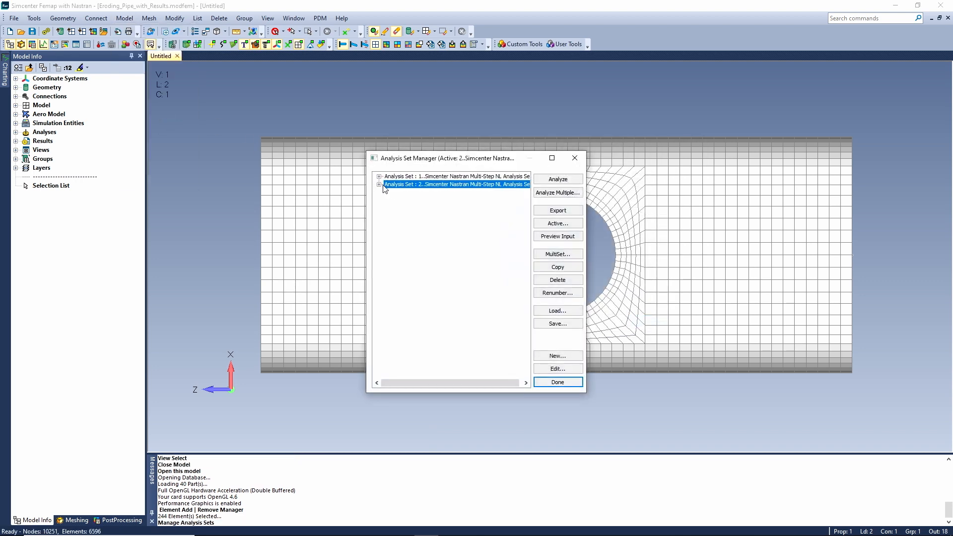
left_click(379, 185)
left_click(389, 224)
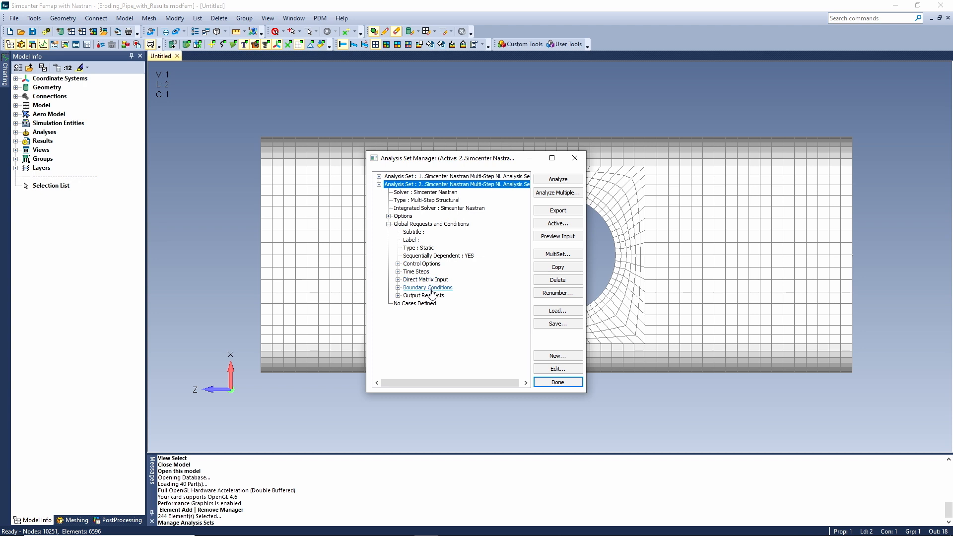
left_click(430, 288)
left_click(558, 369)
left_click_drag(500, 381, 595, 114)
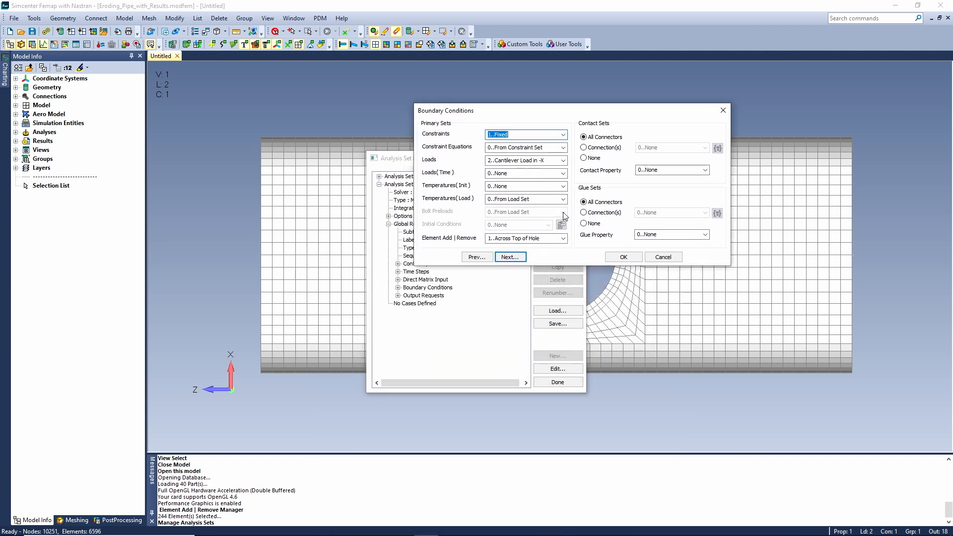
left_click(564, 239)
left_click(581, 242)
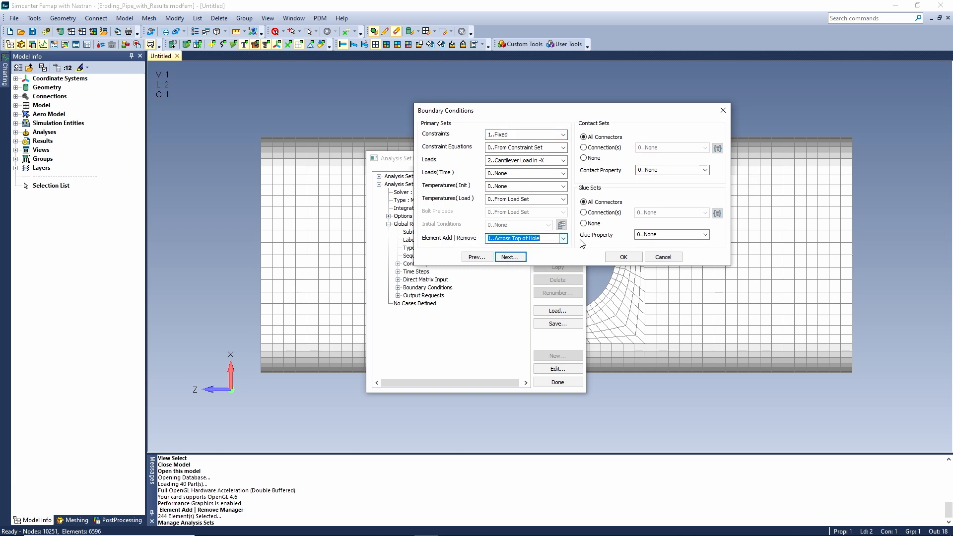
left_click(624, 257)
left_click(562, 382)
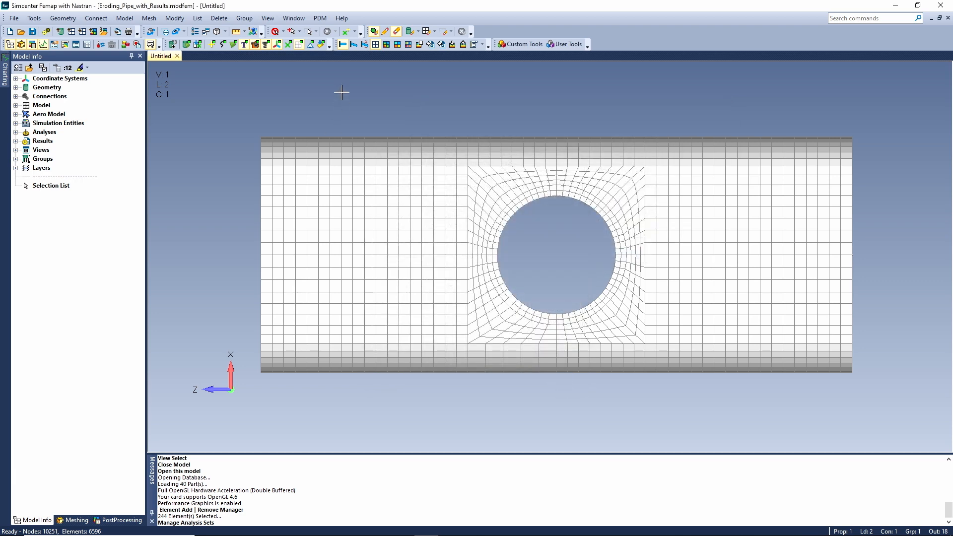
Display the results as a contour on the pipe and animate the Multi-Step analysis study across its time steps.
middle_click_drag(466, 188, 499, 211)
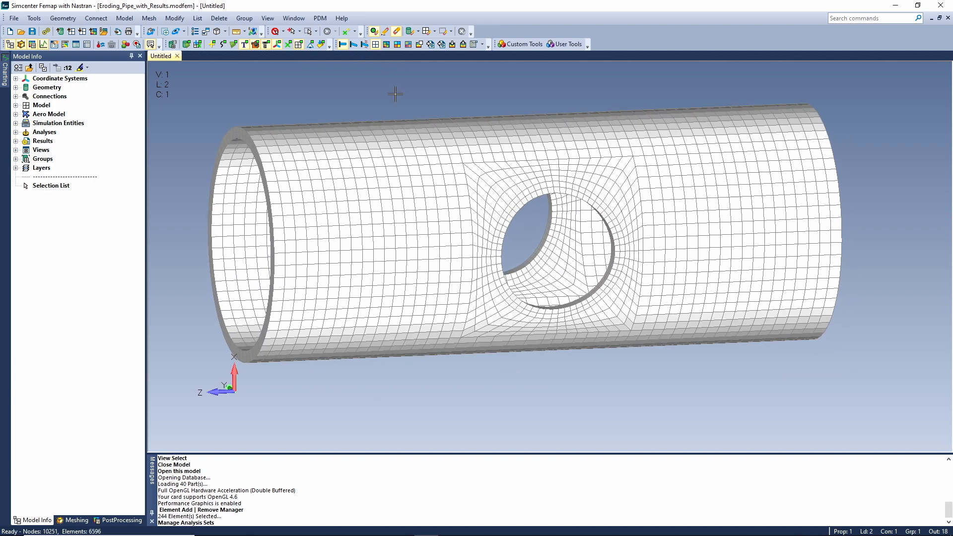
left_click(387, 44)
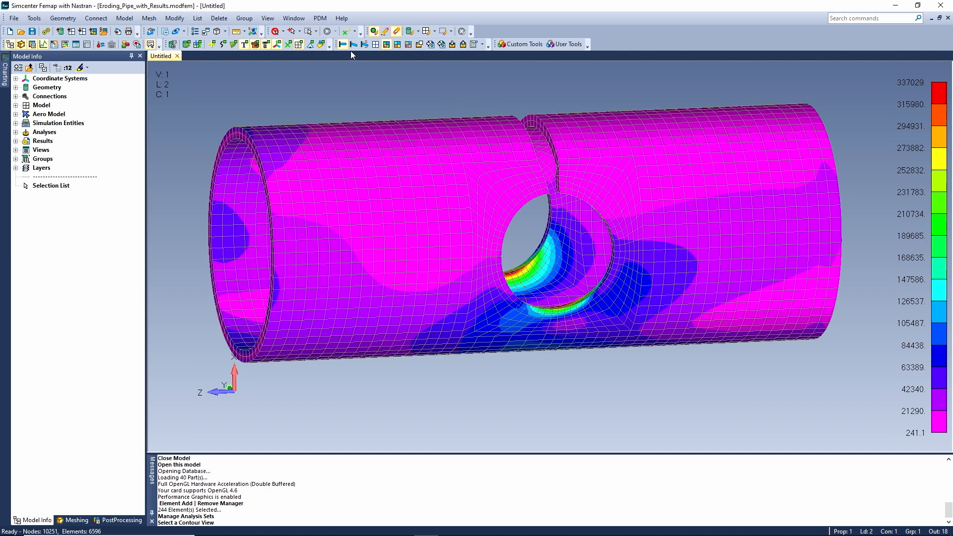
left_click(16, 141)
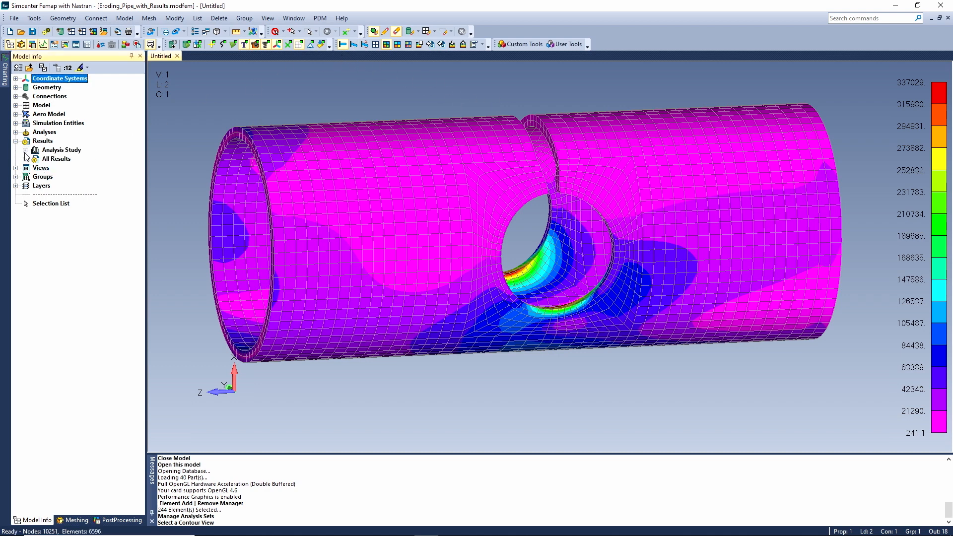
left_click(26, 159)
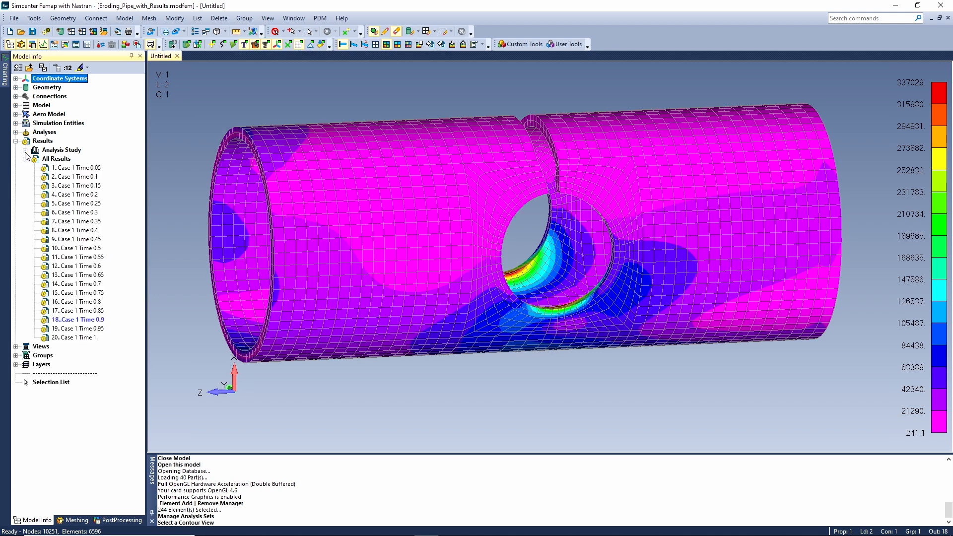
left_click(25, 150)
left_click(34, 159)
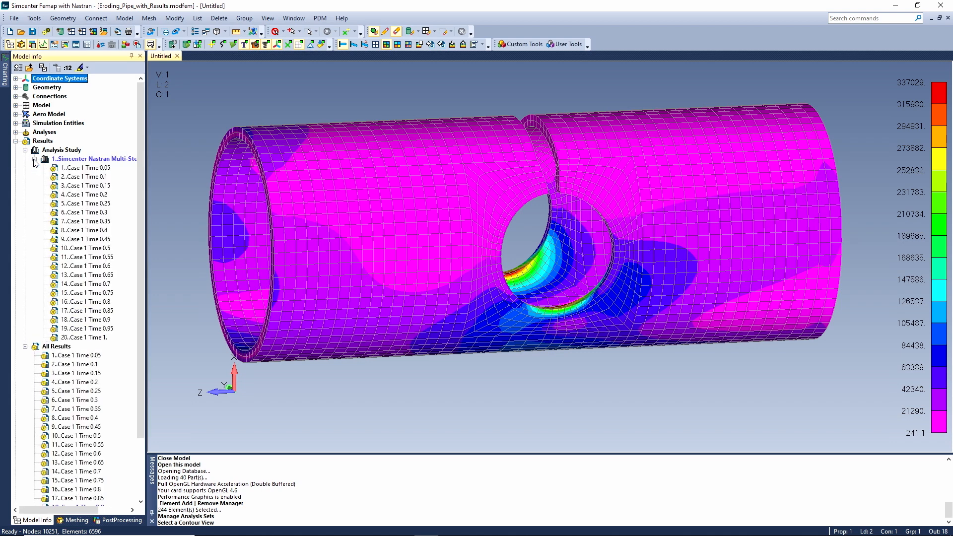
right_click(93, 160)
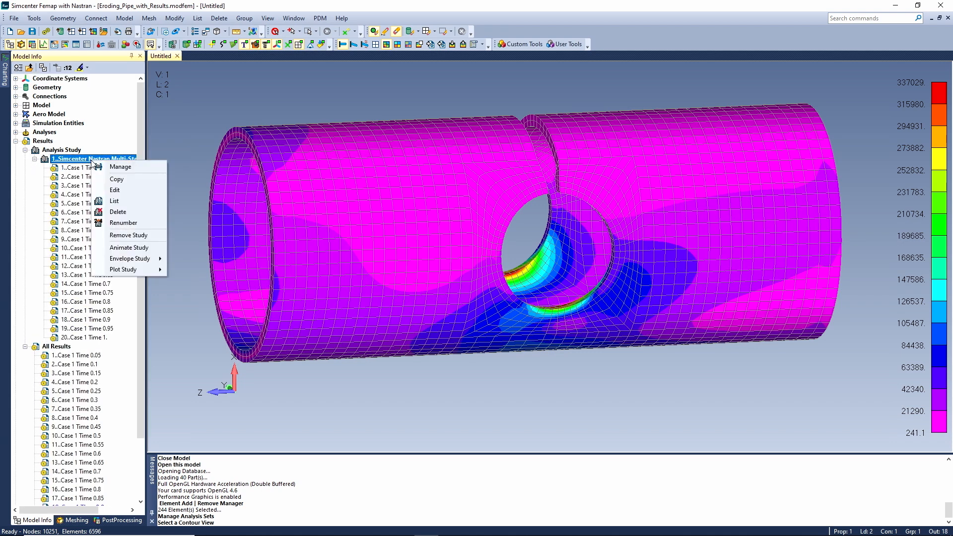
left_click(140, 248)
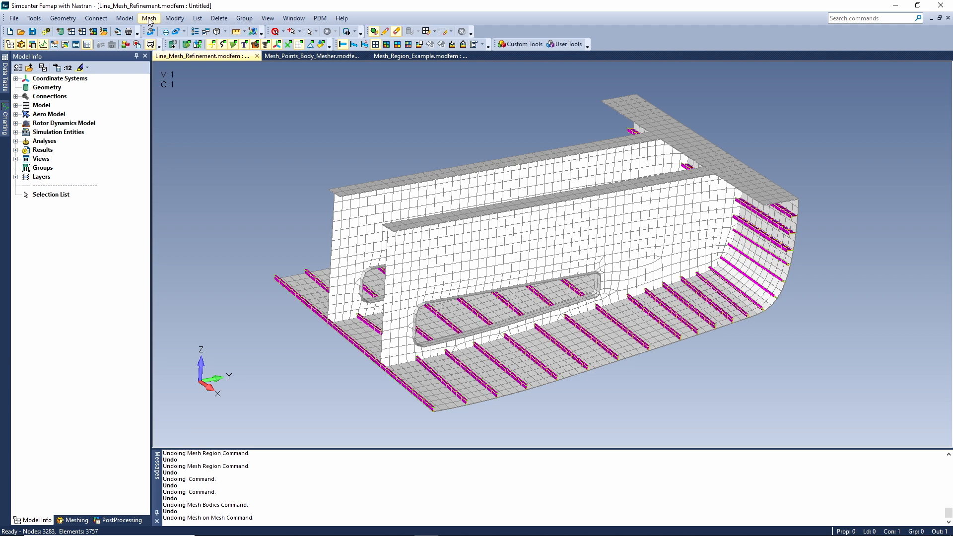
Remesh all elements of the hull plating's type with Mesh on Mesh, using quads and a target element size of 73.24755/2.
left_click(148, 19)
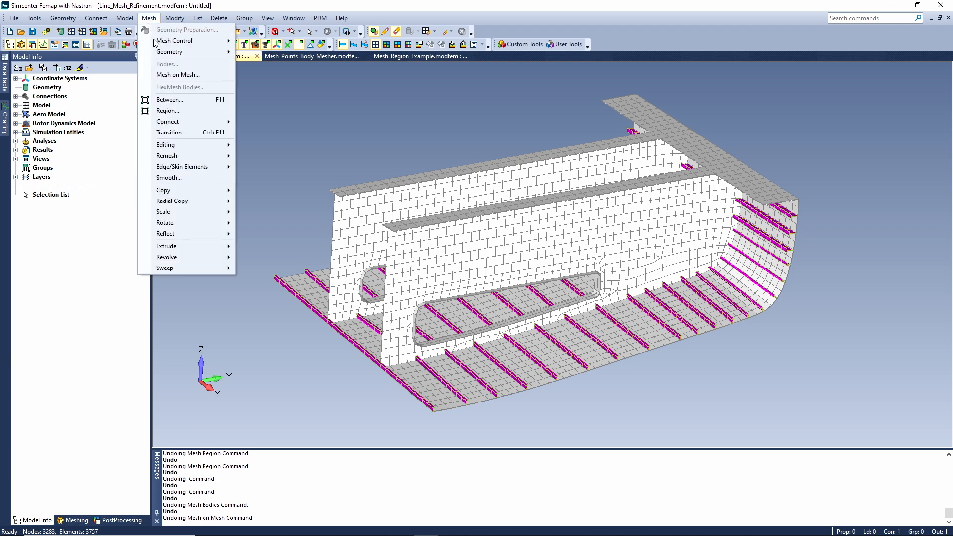
left_click(167, 74)
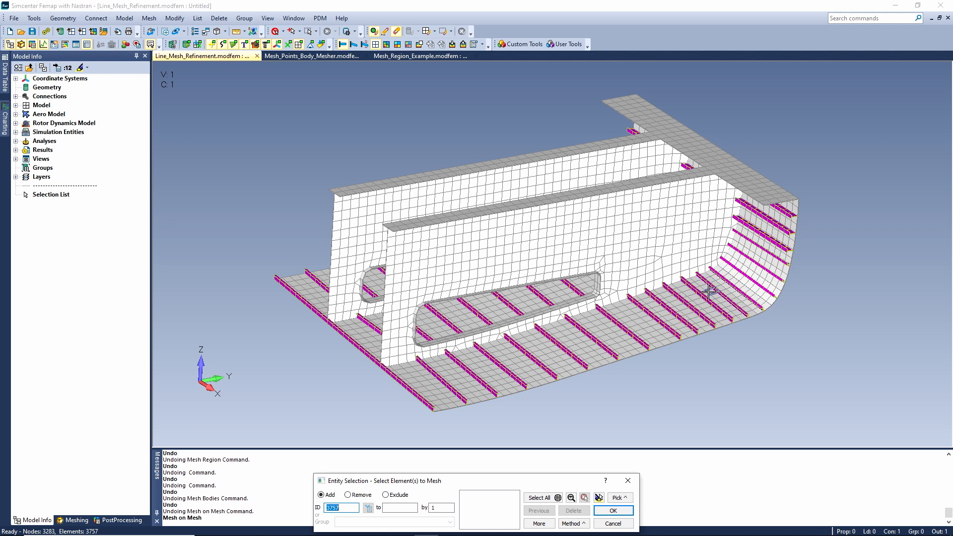
left_click(574, 525)
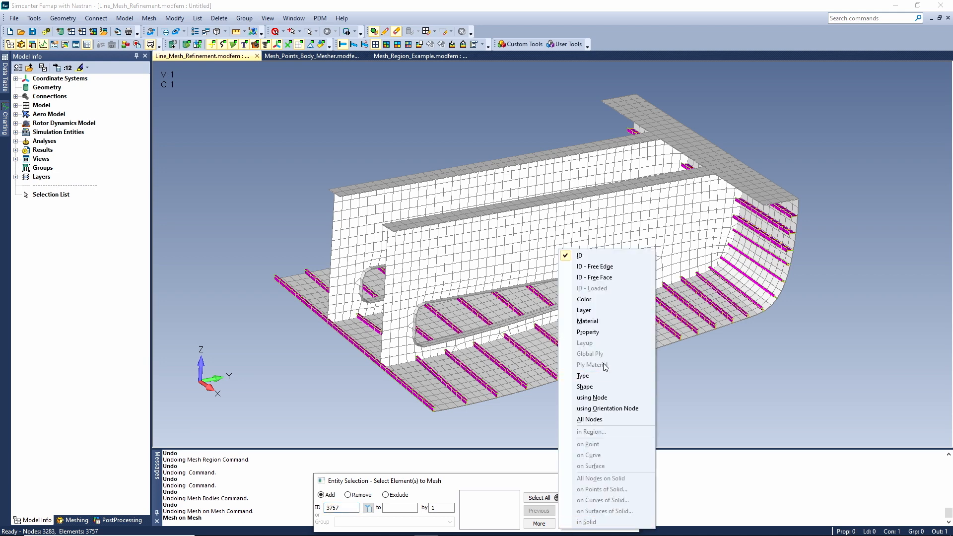
left_click(569, 373)
left_click(566, 374)
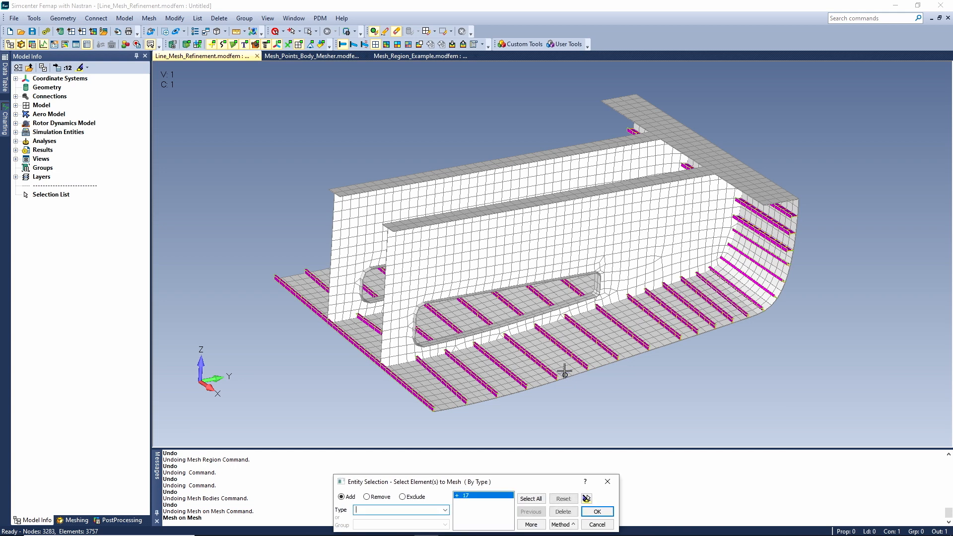
left_click(597, 511)
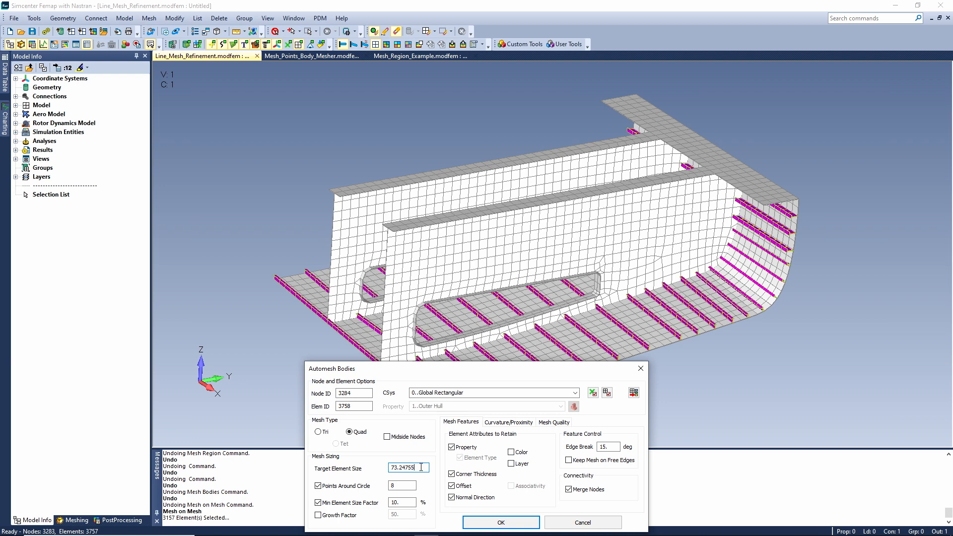
left_click(499, 521)
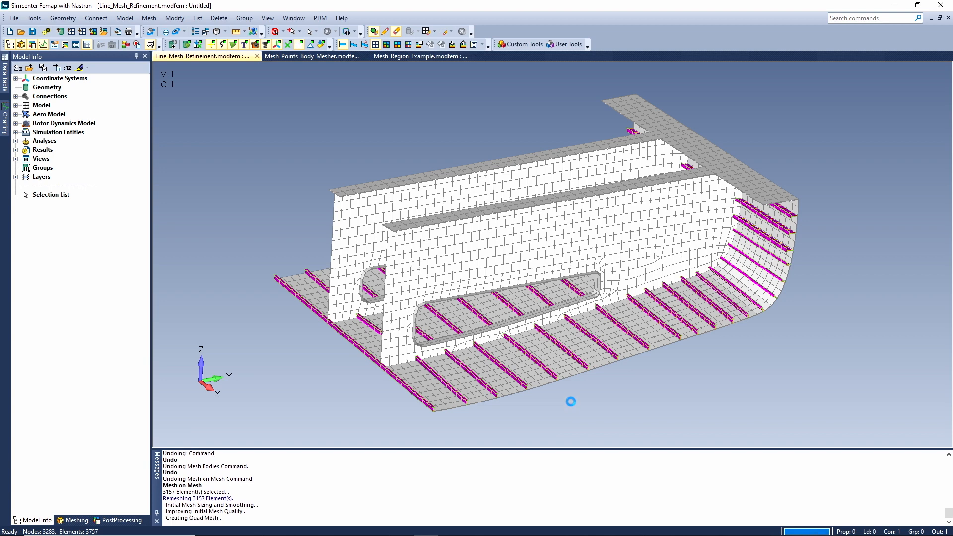
Inspect the refined mesh around a stiffener end at the hull edge, and undo the Mesh on Mesh refinement.
left_click(165, 32)
left_click(574, 357)
left_click(598, 382)
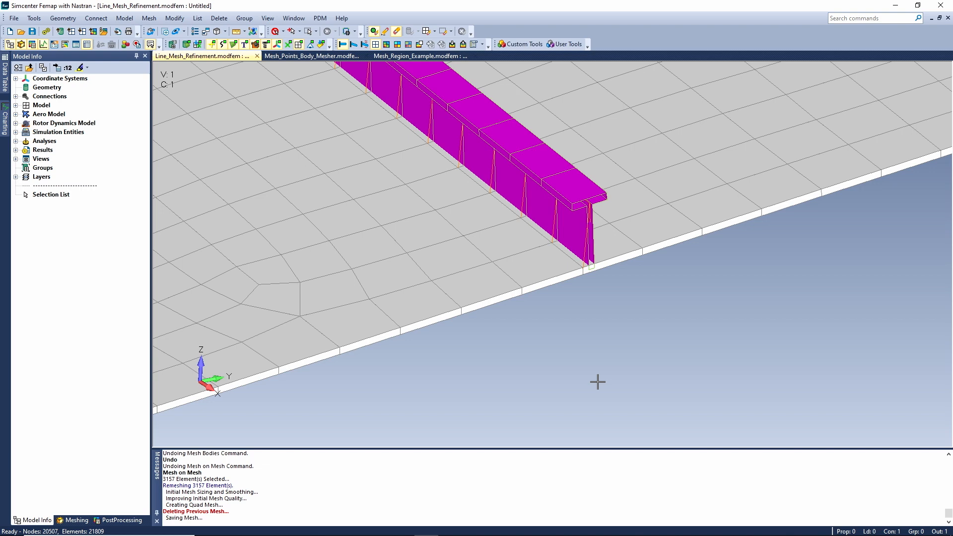
key("ctrl+z")
key("ctrl+z")
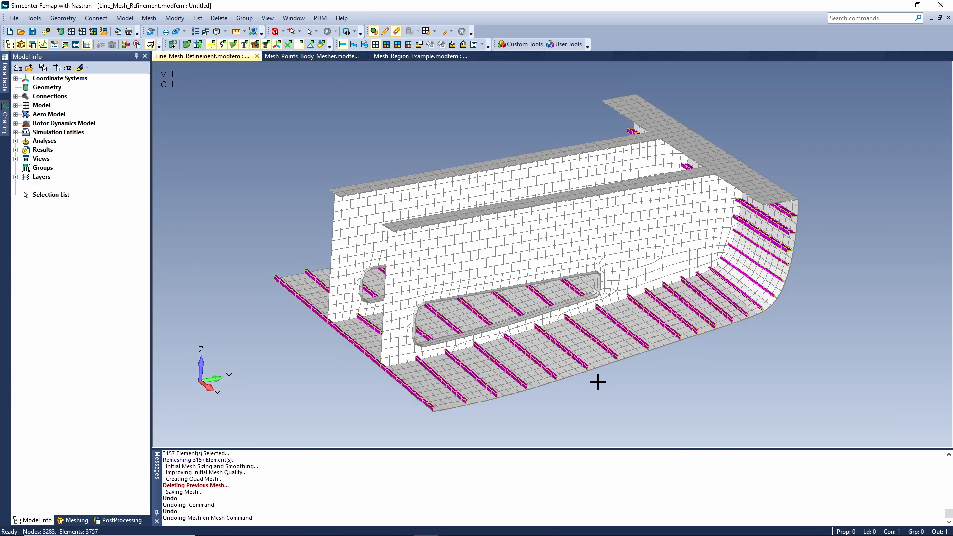
Remesh all elements of the hull plating's type with Mesh on Mesh, using quads and a target element size of 150.
left_click(152, 21)
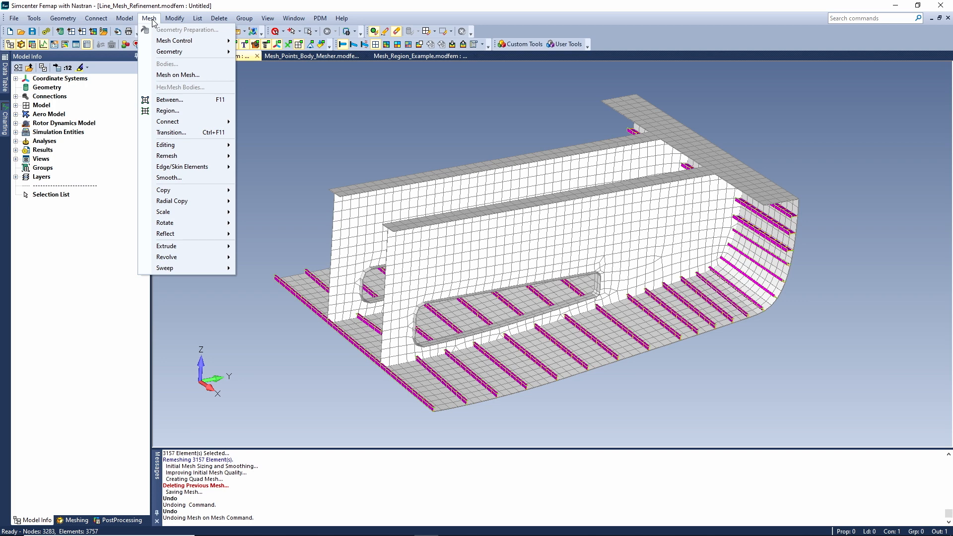
left_click(177, 75)
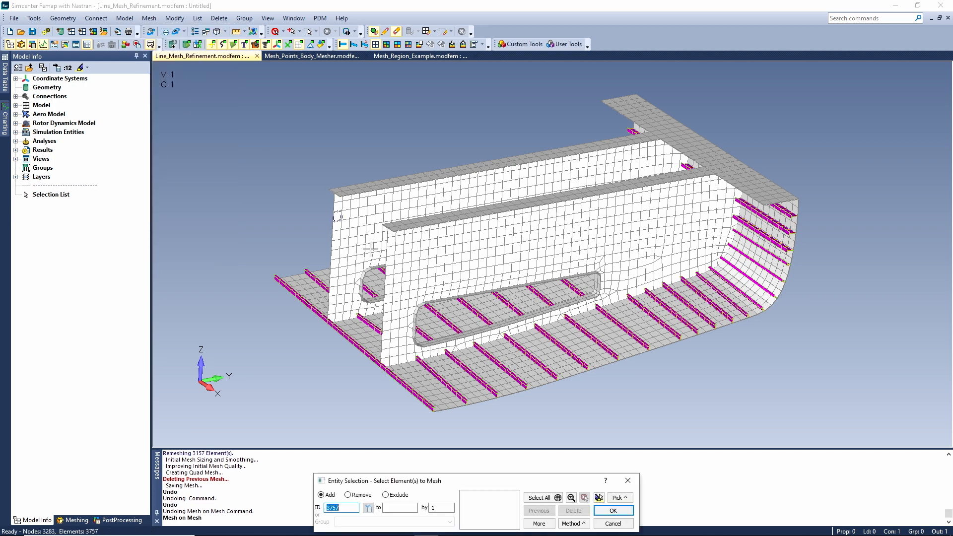
left_click(575, 525)
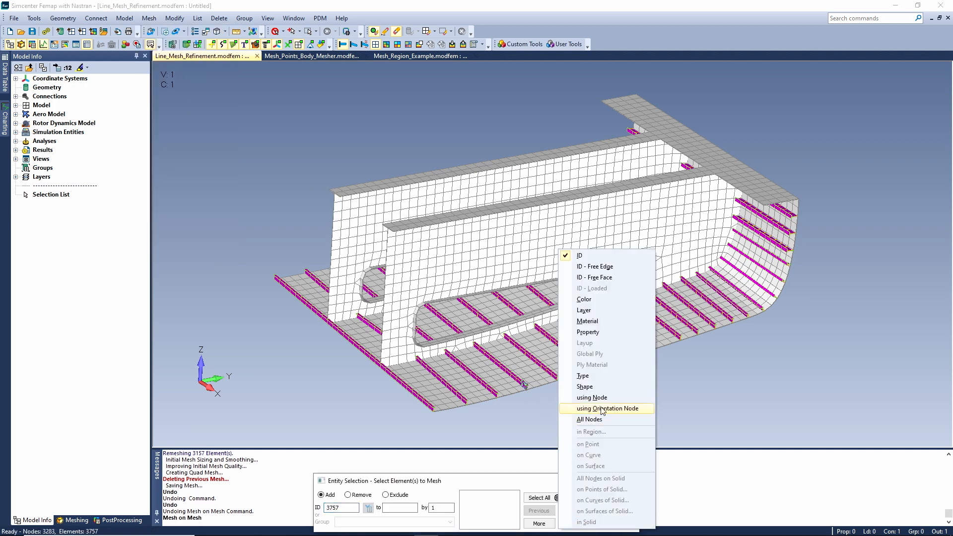
left_click(584, 377)
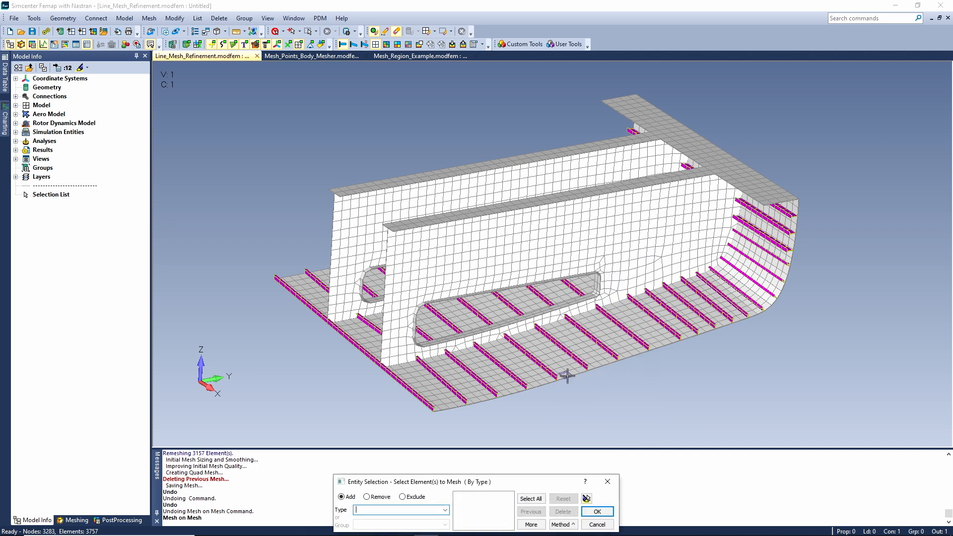
left_click(566, 376)
left_click(597, 512)
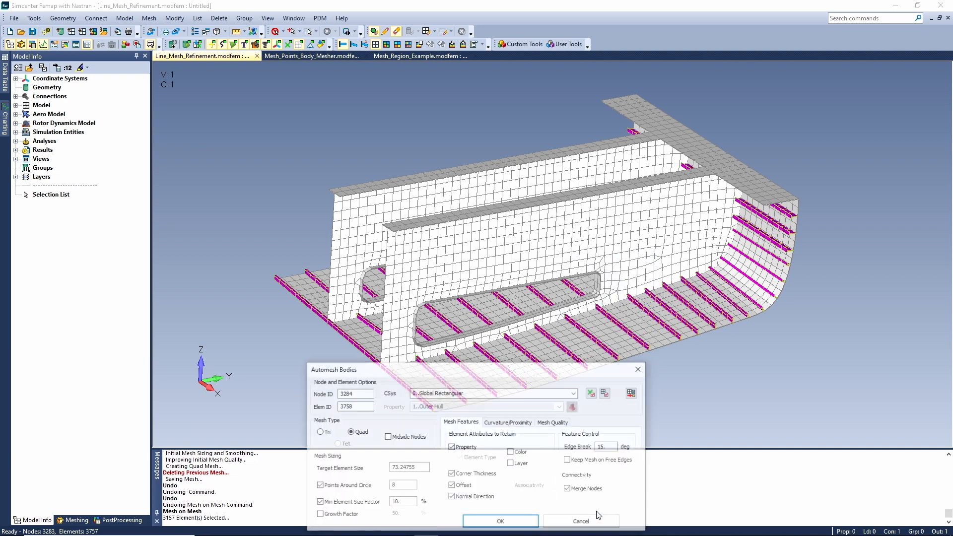
type("150")
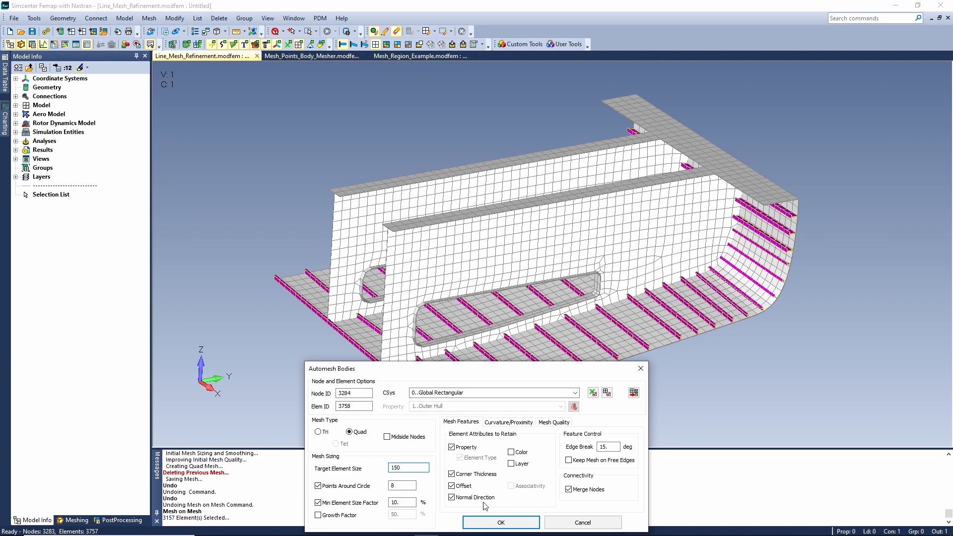
left_click(496, 522)
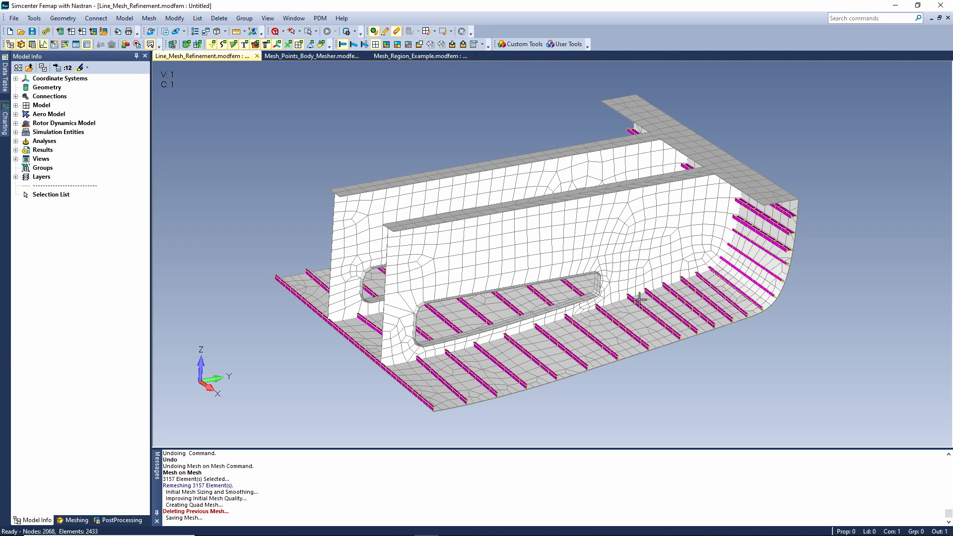
In the Mesh_Points_Body_Mesher model, mesh the body with quads at target size 2.543139, associated with required geometry only plus additional geometry by a 30-degree angle.
left_click(303, 58)
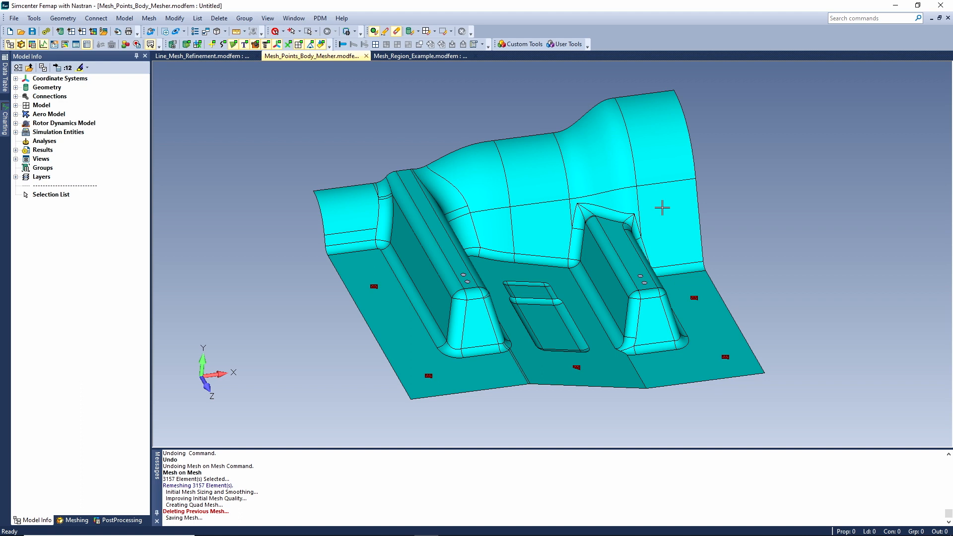
left_click(150, 20)
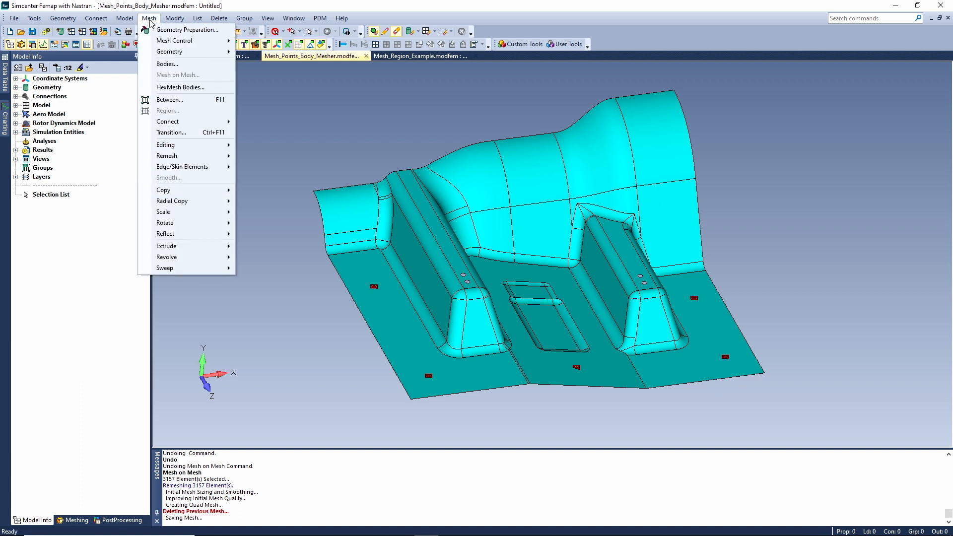
left_click(167, 65)
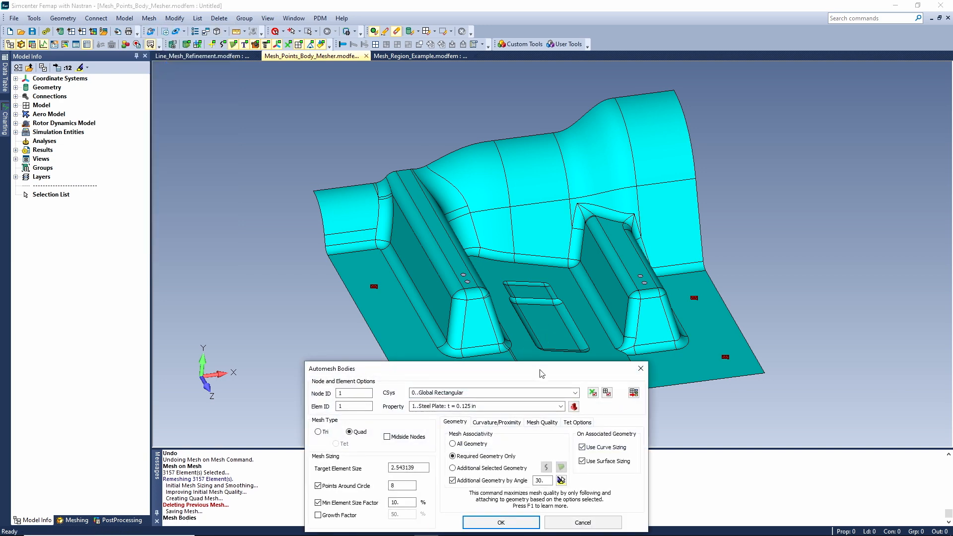
left_click_drag(473, 373, 192, 348)
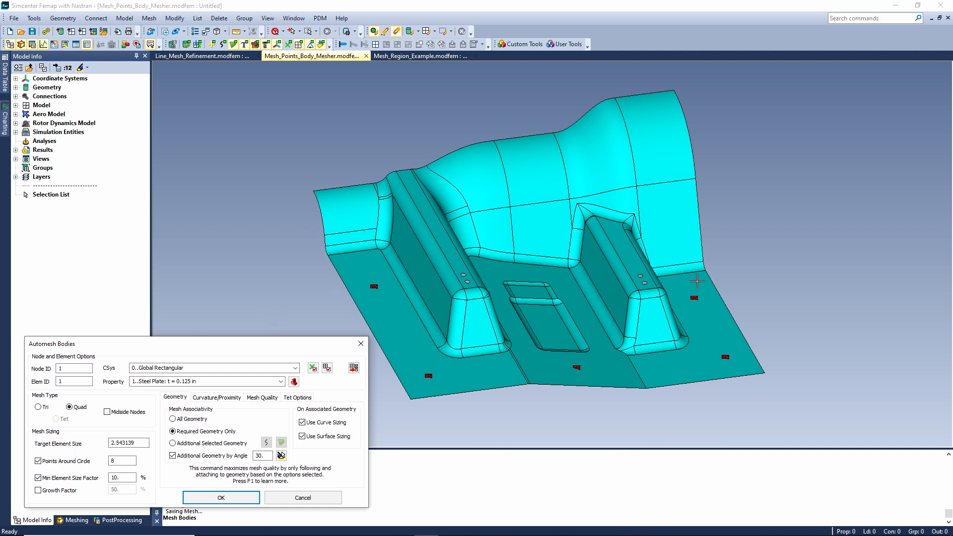
left_click_drag(286, 342, 295, 66)
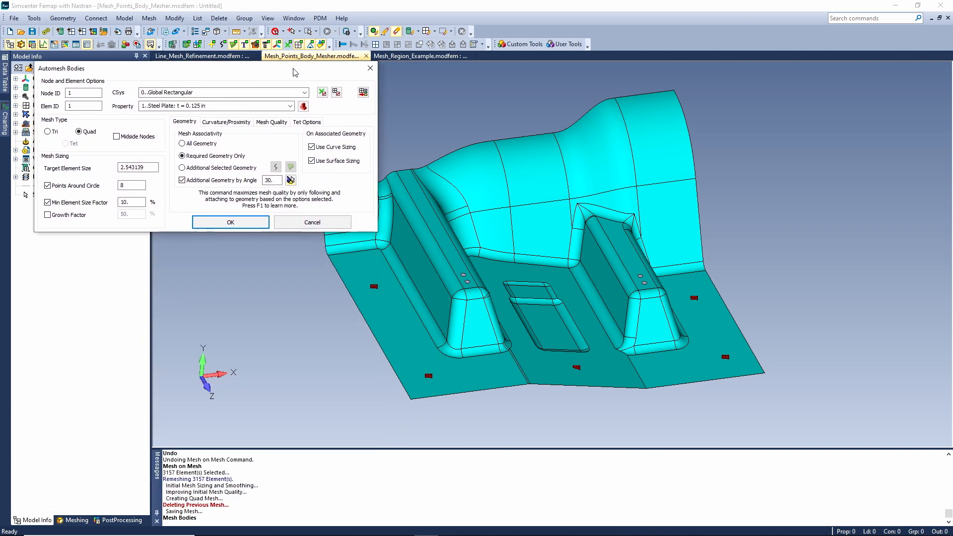
left_click(231, 222)
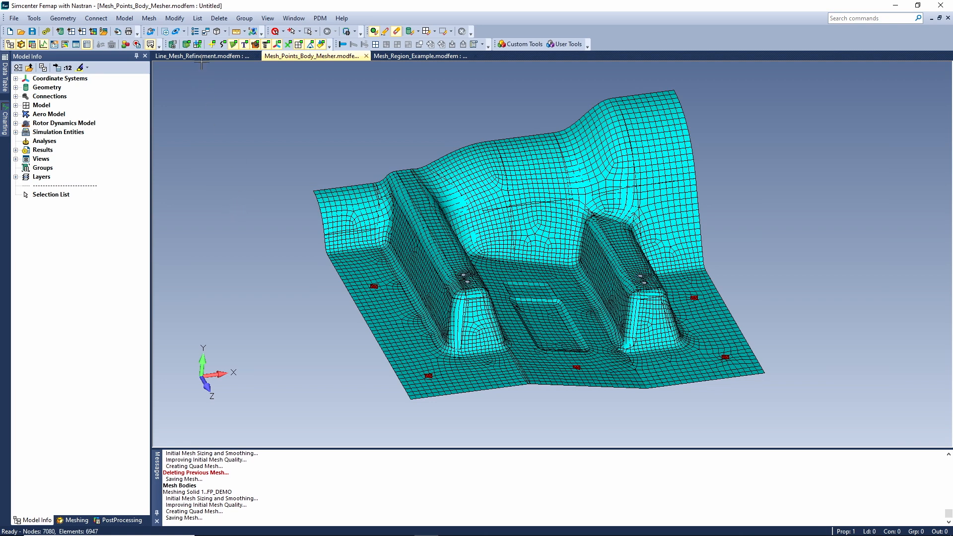
Examine how the new body mesh connects to the mesh point near the flat flange's lower-left corner.
left_click(165, 31)
left_click(408, 360)
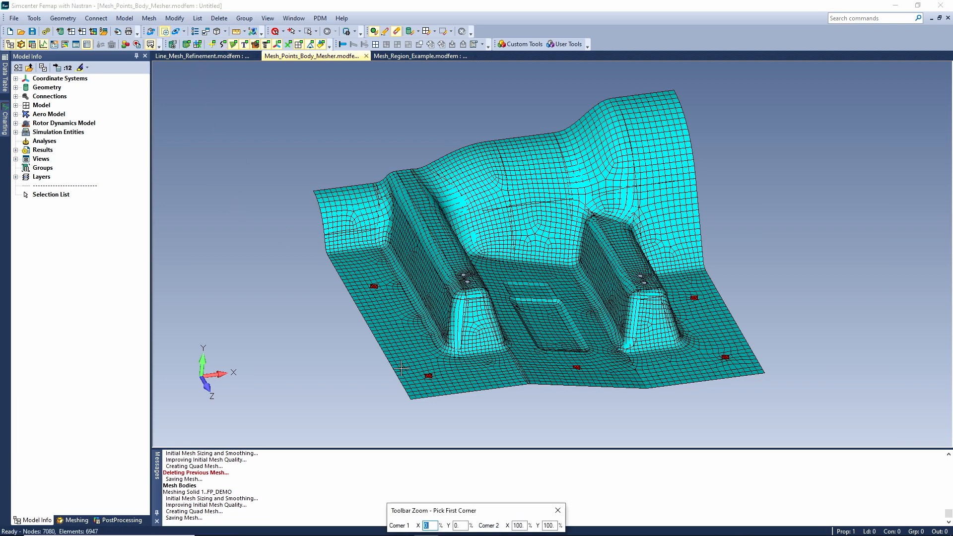
left_click(453, 398)
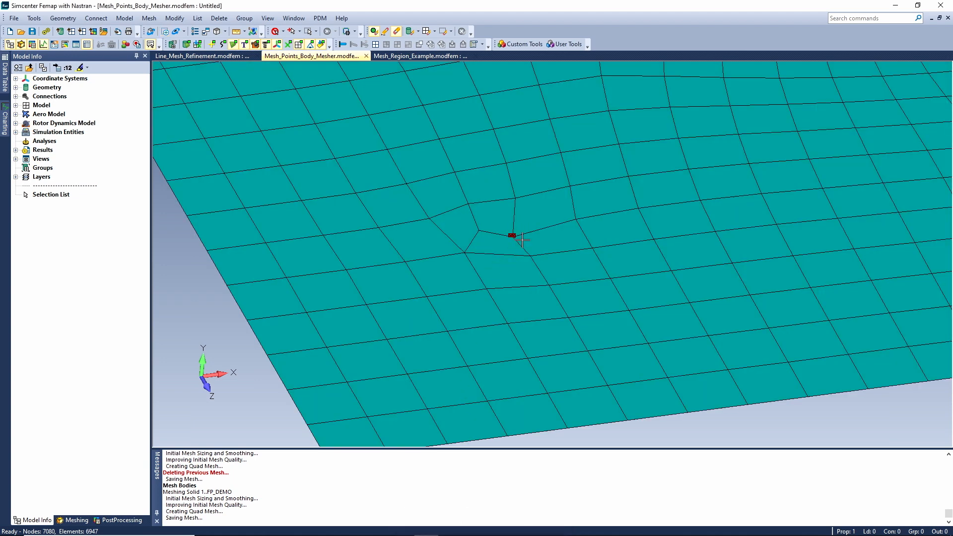
In the Mesh_Region_Example model, fill the vertical gap between its edge node rows with a ruled quad region using 3 nodes between ends.
left_click(418, 55)
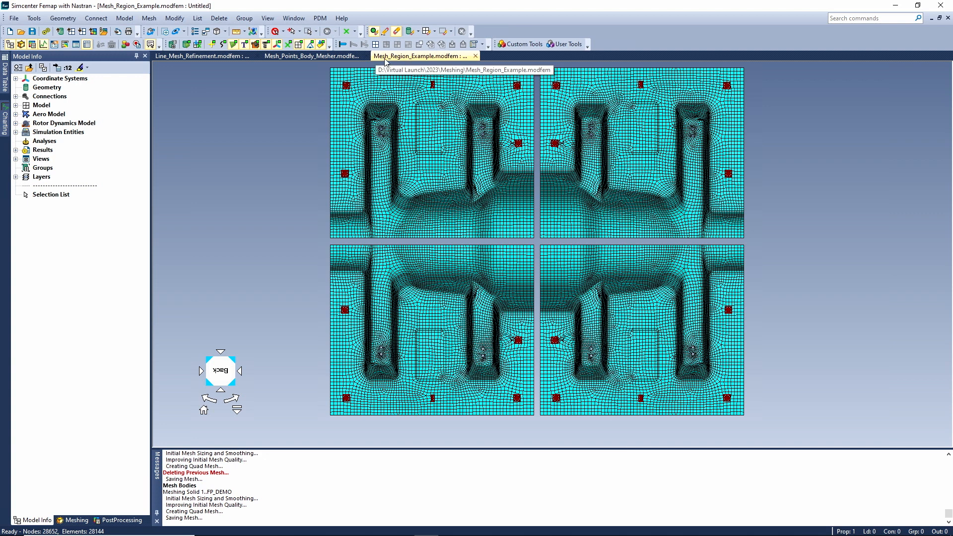
left_click(150, 19)
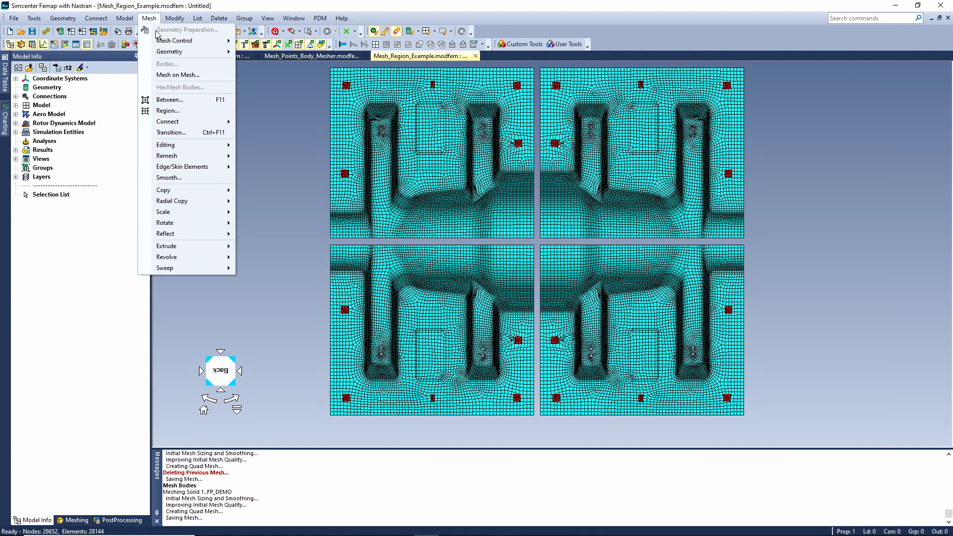
left_click(167, 111)
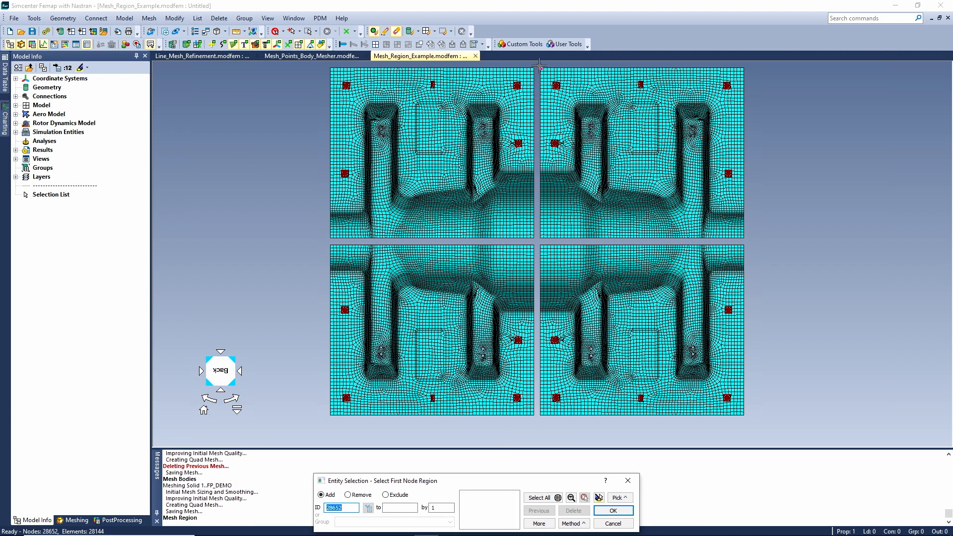
left_click_drag(539, 65, 533, 432)
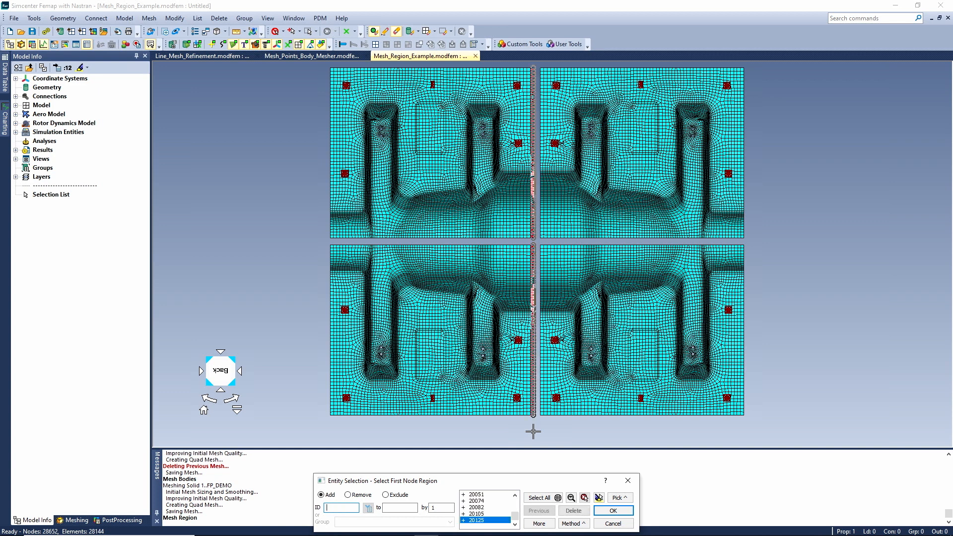
left_click(613, 510)
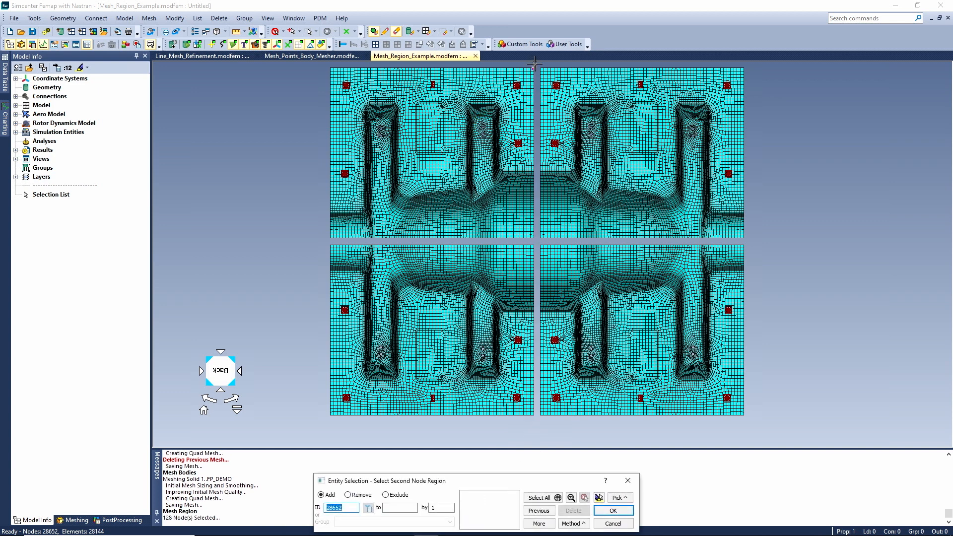
left_click_drag(535, 64, 542, 422)
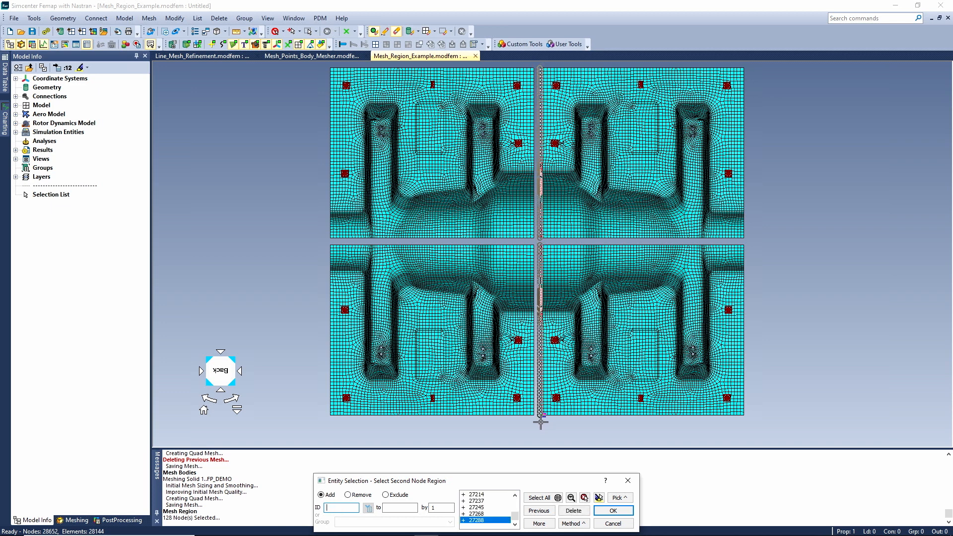
left_click(614, 511)
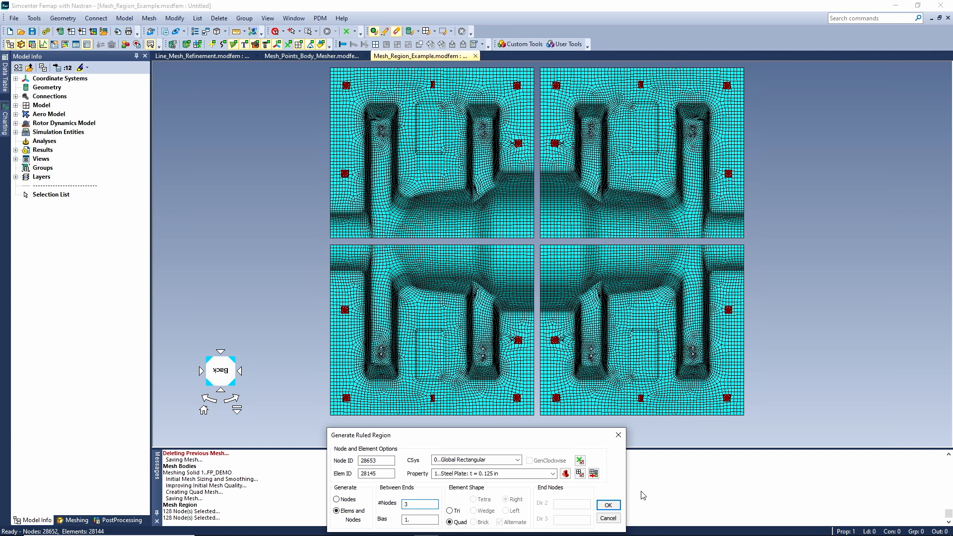
left_click(609, 505)
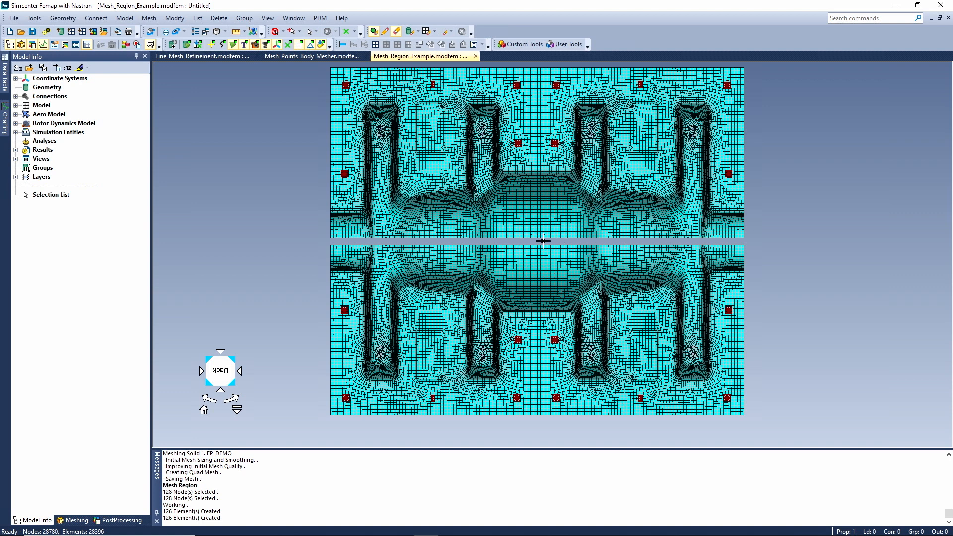
Fill the horizontal gap between the upper and lower mesh halves with a ruled quad region using 4 nodes between ends.
right_click(293, 155)
left_click(328, 178)
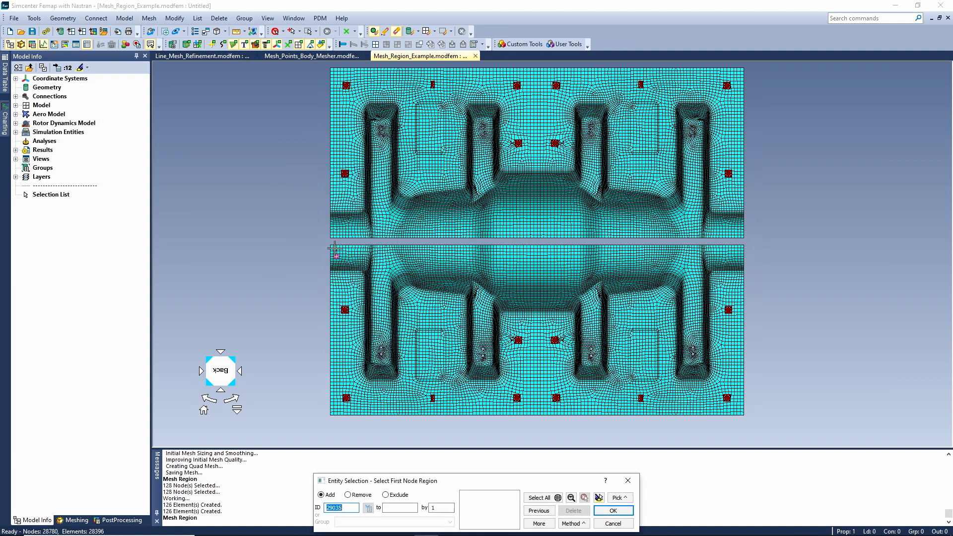
left_click_drag(328, 238, 753, 247, "shift")
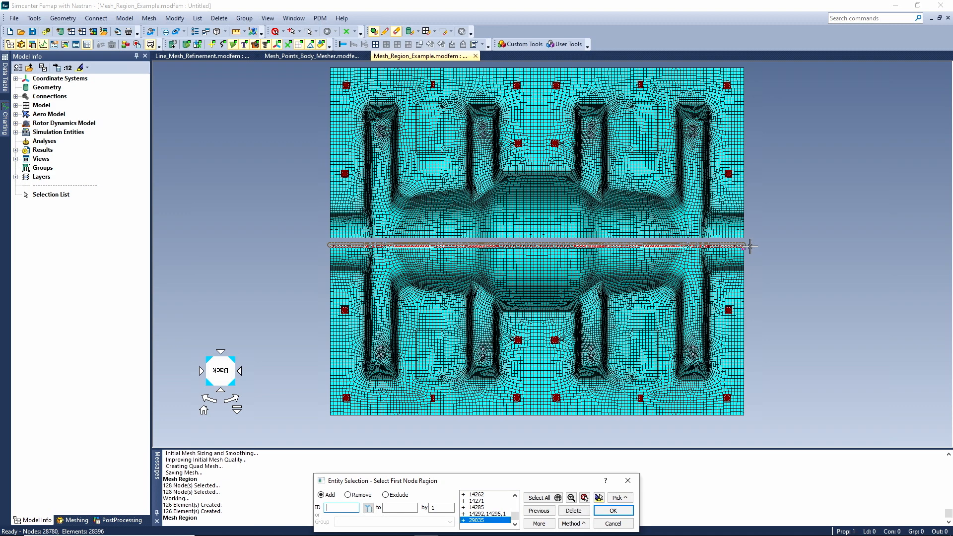
left_click(613, 510)
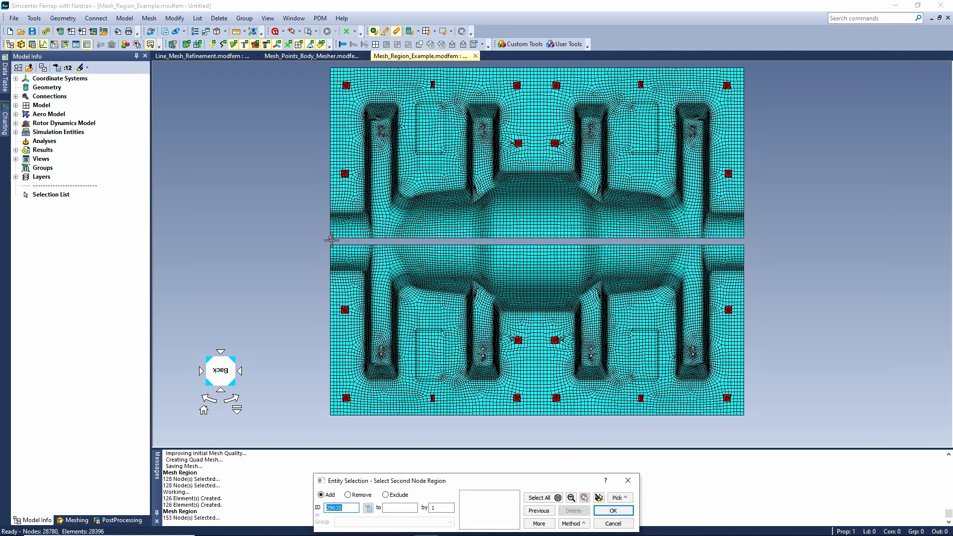
left_click_drag(324, 242, 751, 237, "shift")
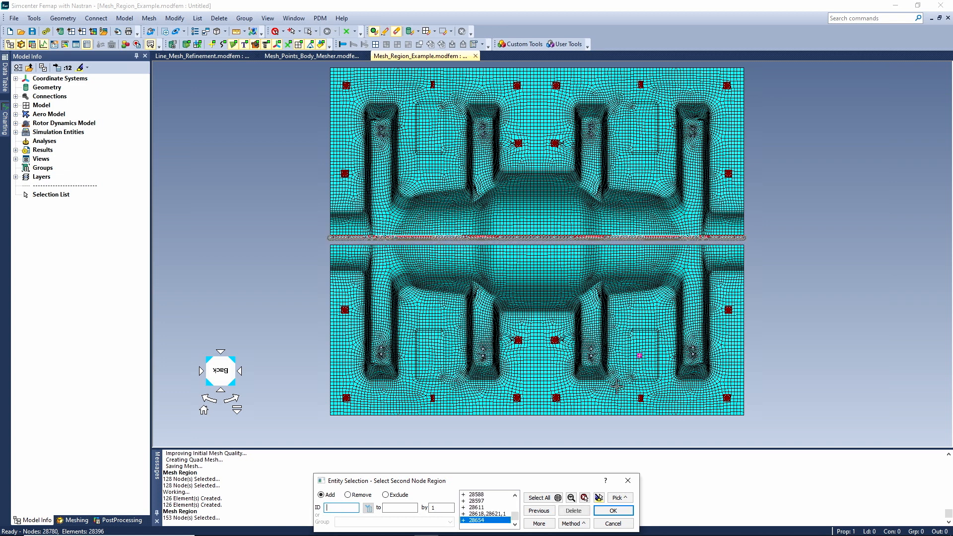
left_click(613, 510)
left_click(416, 504)
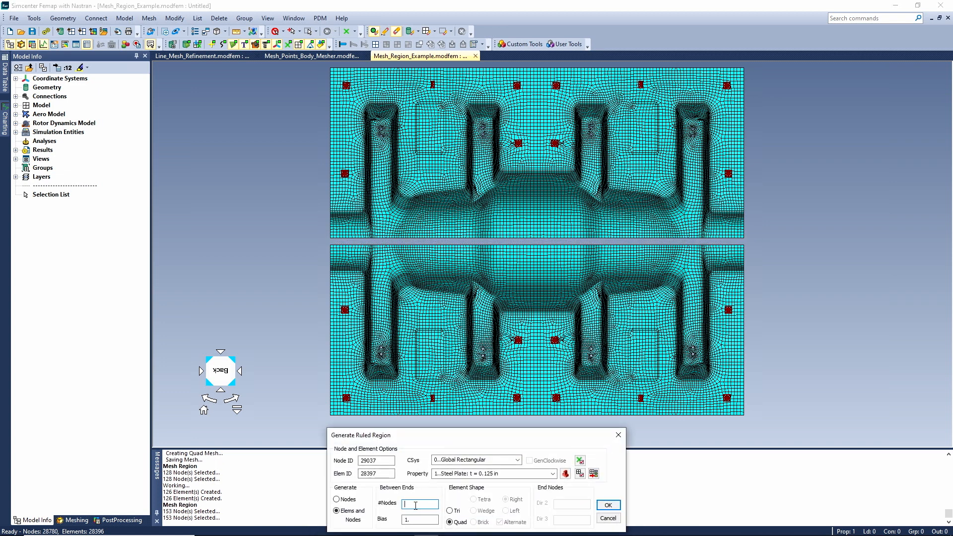
type("4")
left_click(608, 505)
middle_click_drag(606, 386, 621, 290)
middle_click_drag(580, 334, 626, 289, "ctrl")
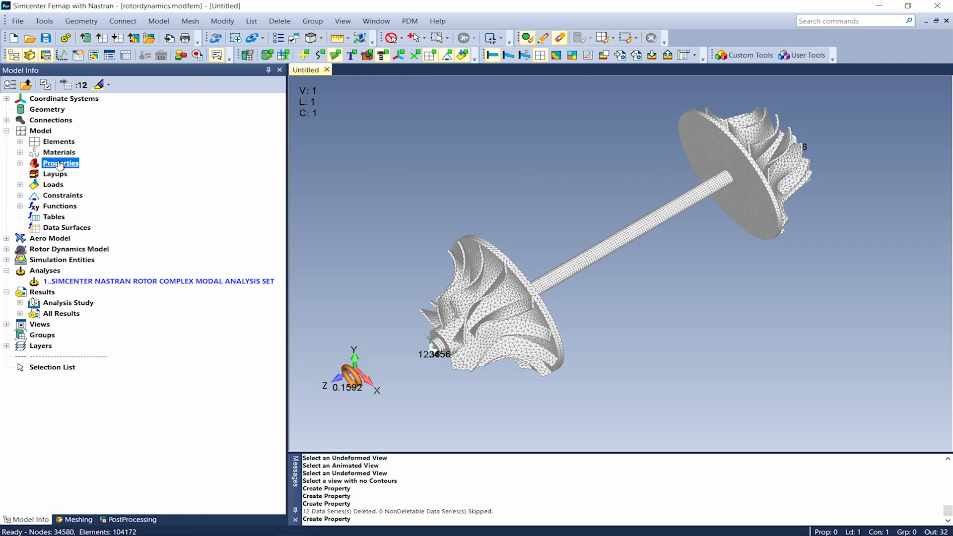
Examine the Gear and Bearing element types' property definitions in a new property, then discard it.
right_click(59, 165)
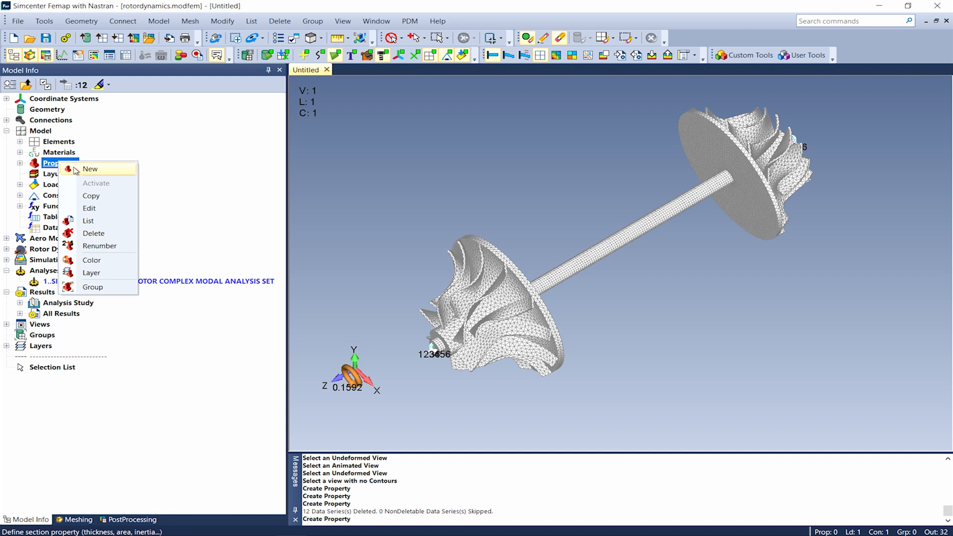
left_click(76, 169)
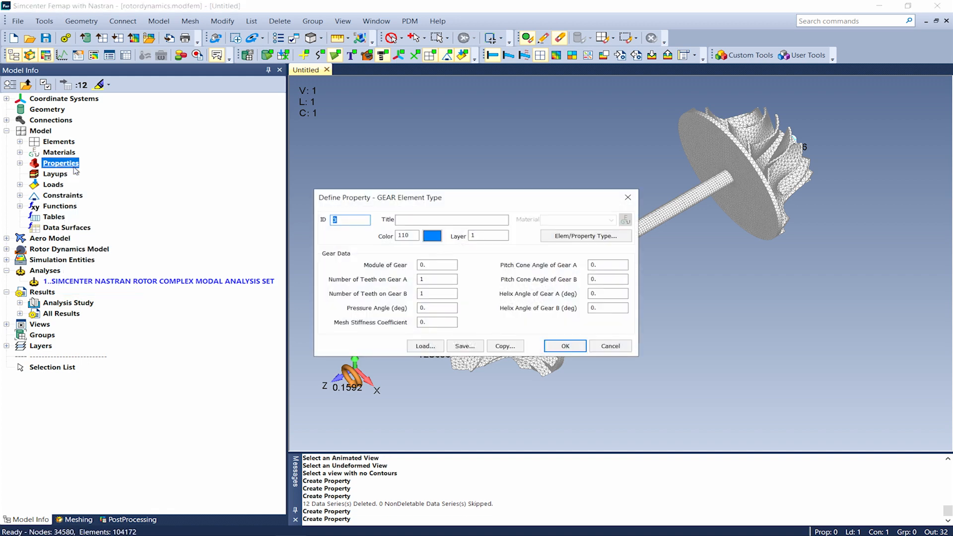
left_click(555, 237)
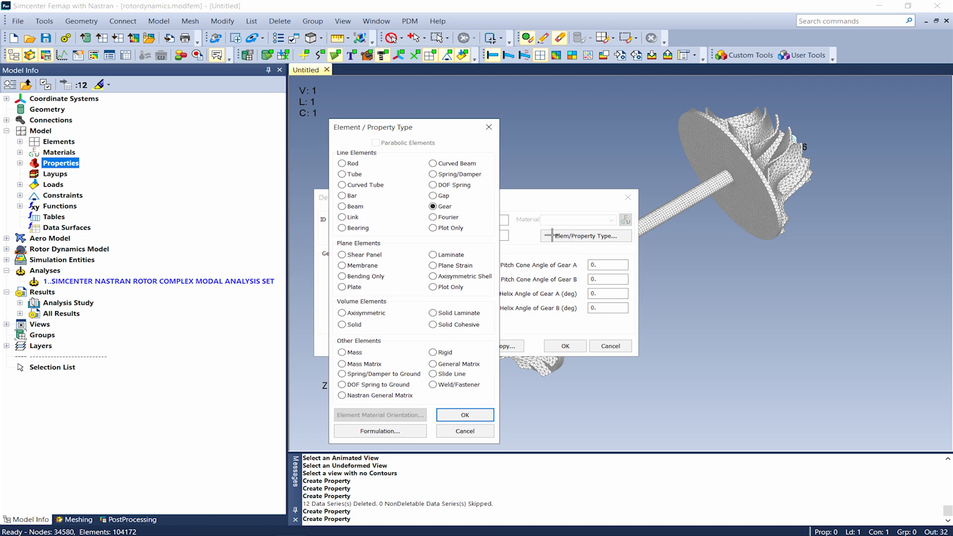
left_click(453, 220)
left_click(368, 230)
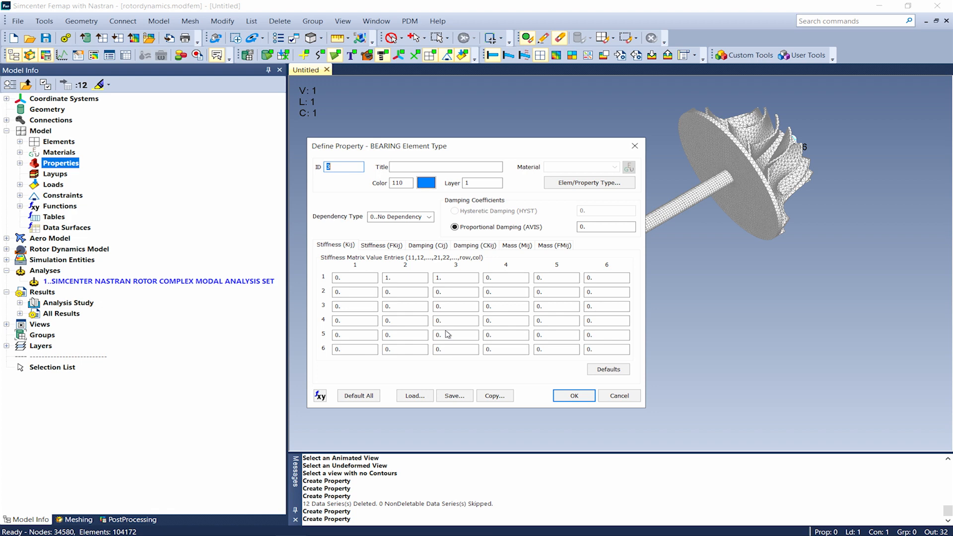
left_click(610, 395)
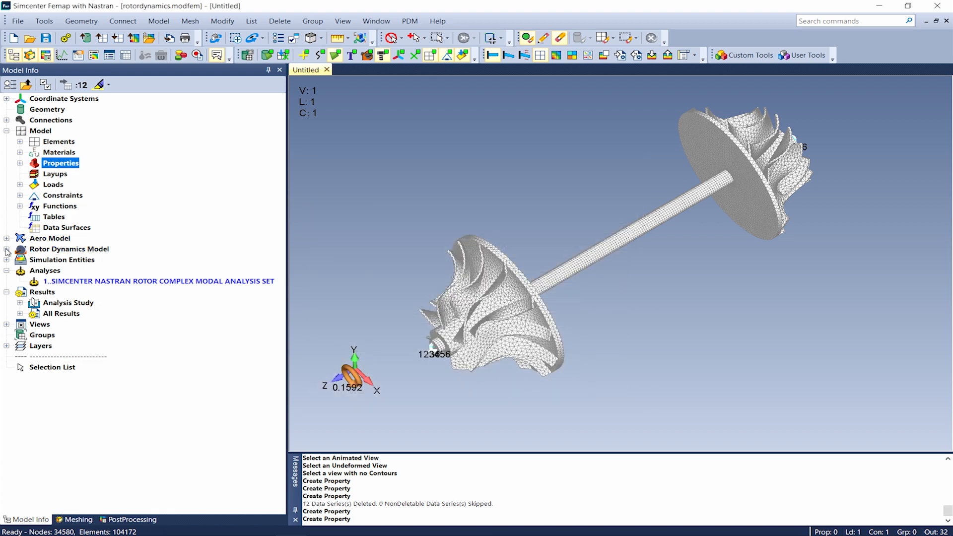
Inspect the rotor dynamics model entries and the rotor dynamics analysis types offered for a new analysis set, without creating one.
left_click(7, 249)
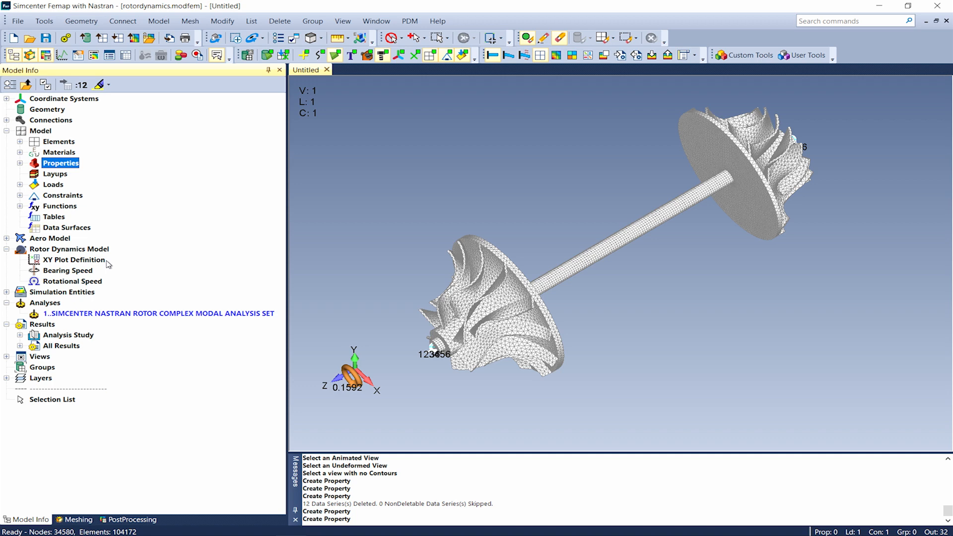
right_click(52, 316)
left_click(73, 320)
left_click(566, 367)
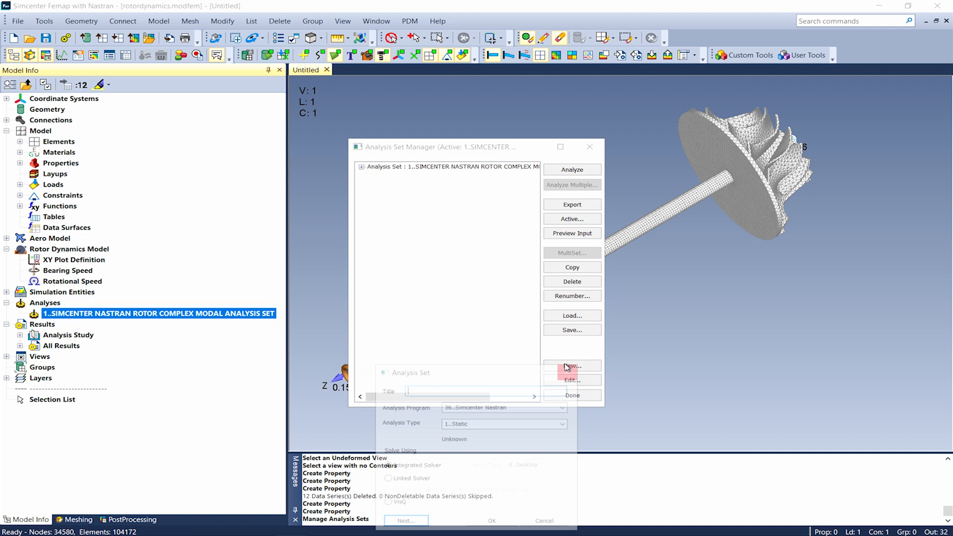
left_click(561, 423)
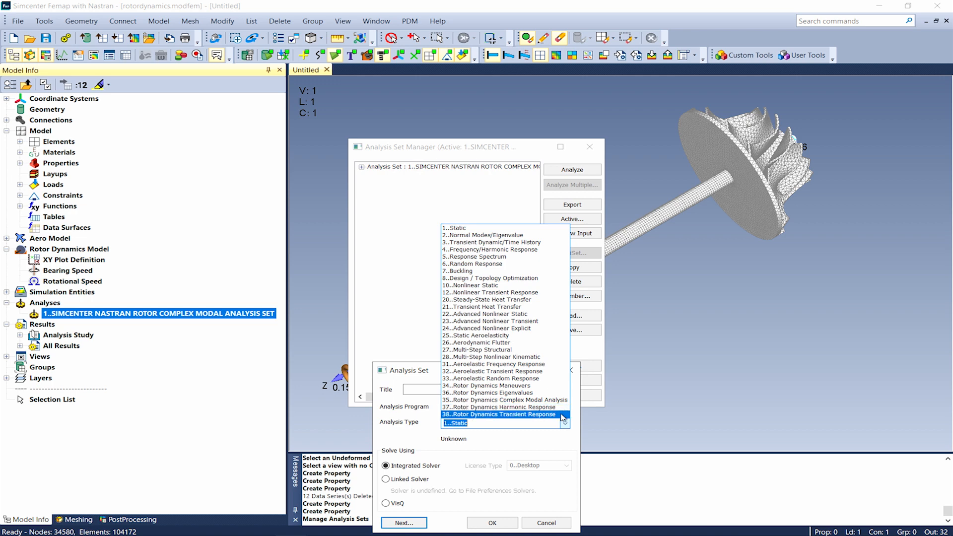
left_click(535, 527)
left_click(534, 526)
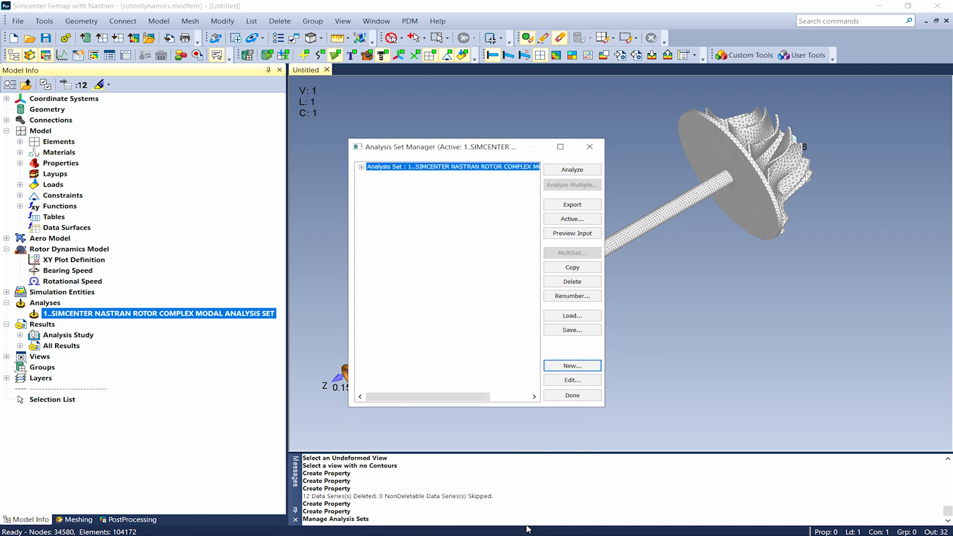
left_click(553, 397)
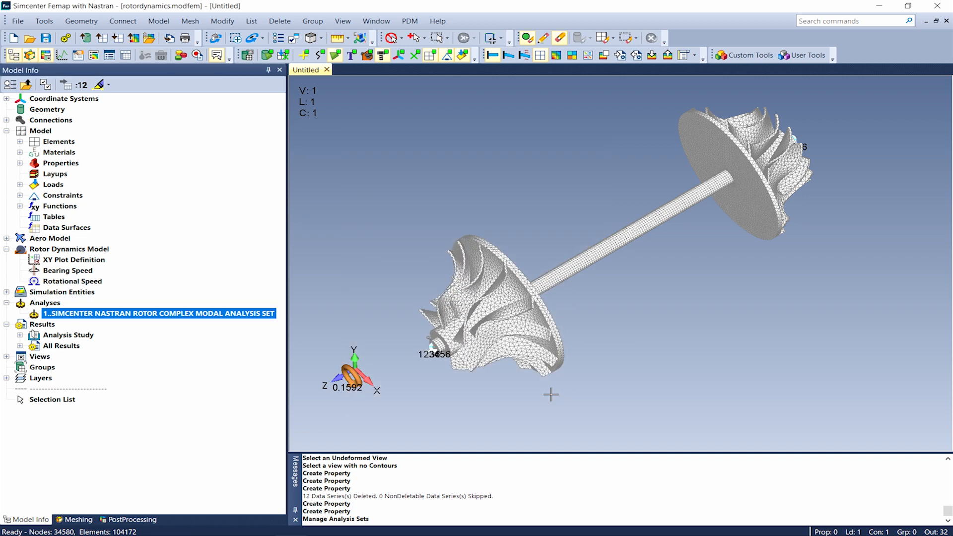
Review the existing complex modal analysis set's rotor dynamics options, including the speed variation types and the rotor region selection.
right_click(41, 316)
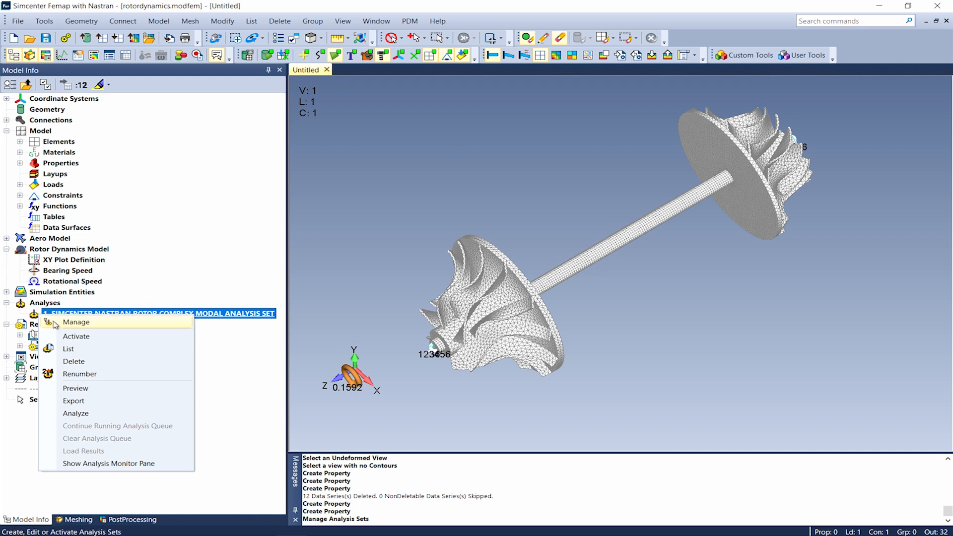
left_click(54, 322)
left_click(361, 167)
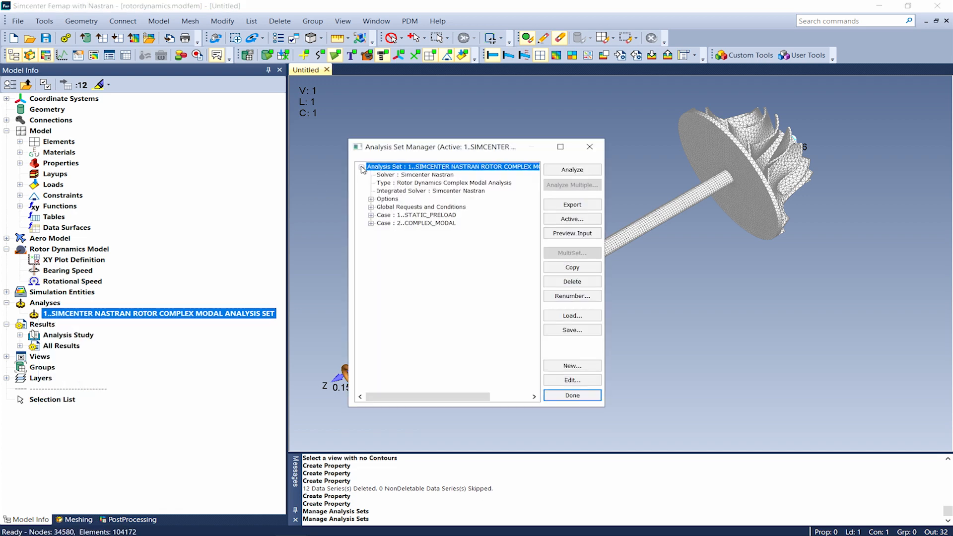
left_click(371, 199)
left_click(380, 231)
double_click(403, 232)
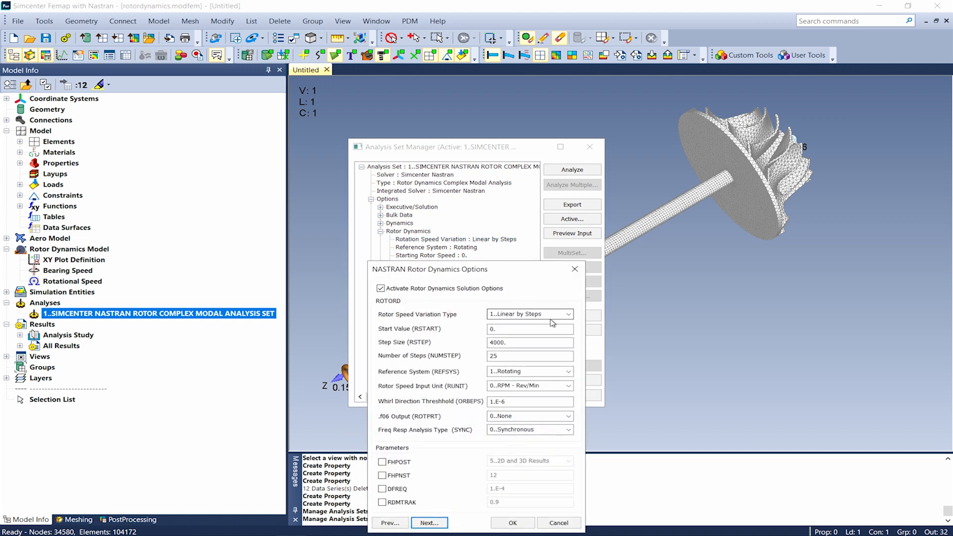
left_click(568, 315)
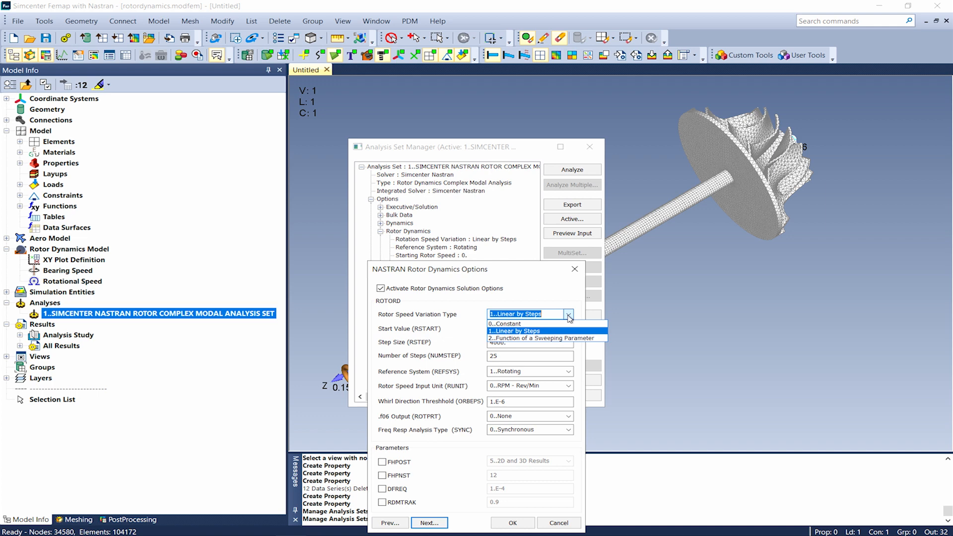
left_click(568, 315)
left_click(429, 523)
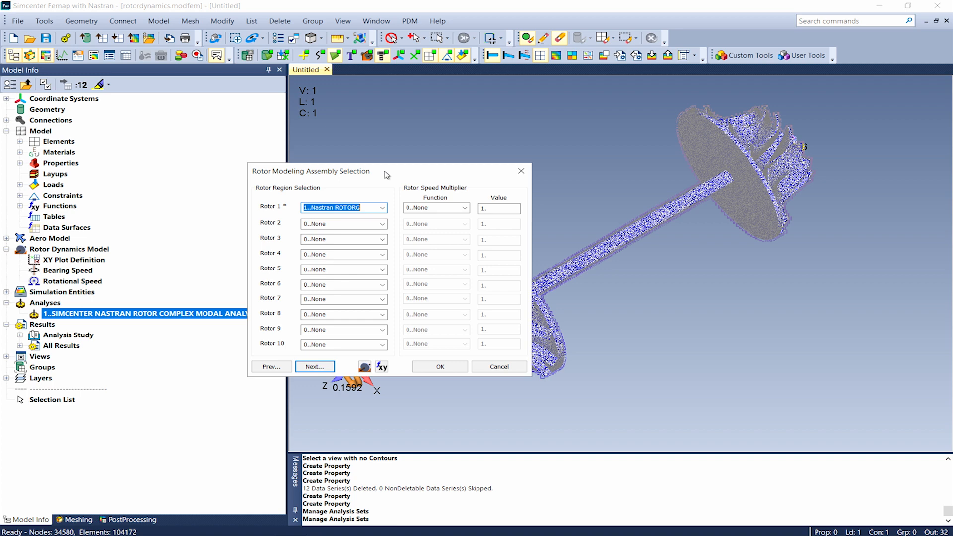
left_click(488, 366)
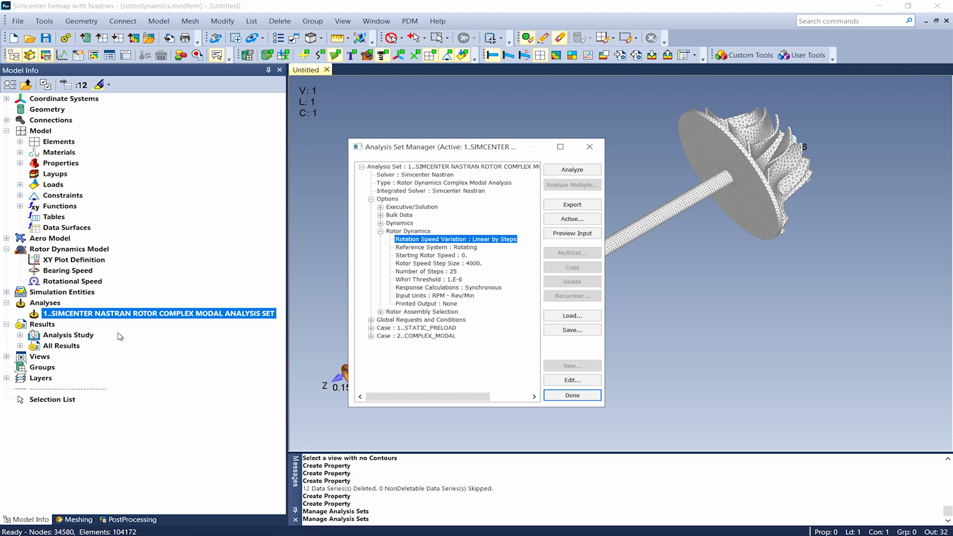
Chart the 0P line, 2P rotating line and EigenFrequency functions 7 to 16 against rotation speed as a Campbell diagram.
left_click(20, 346)
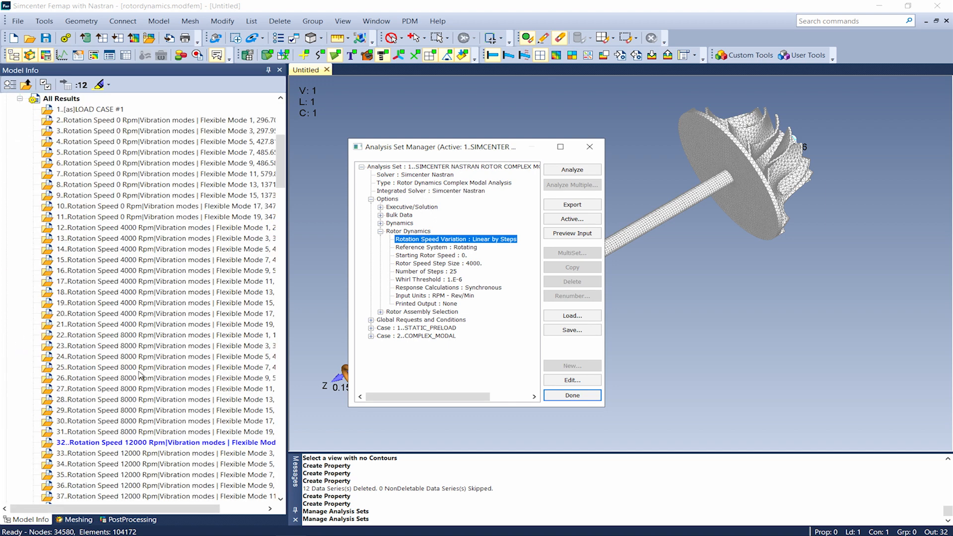
scroll(140, 390, "up", 8)
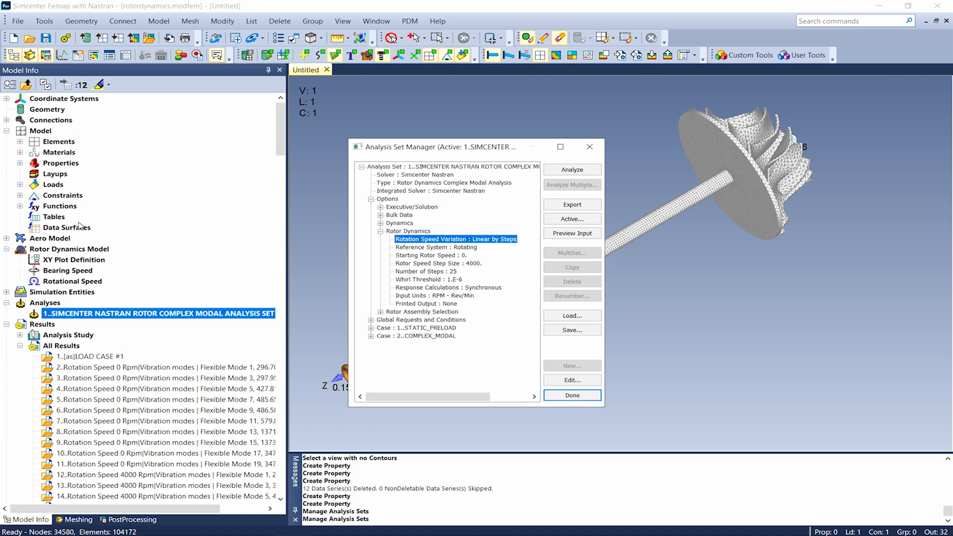
left_click(20, 206)
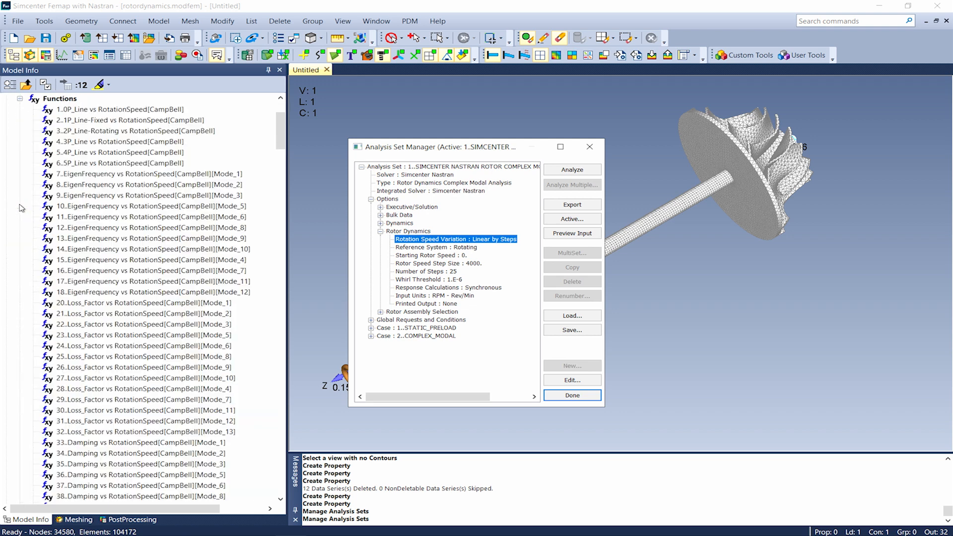
left_click(78, 174)
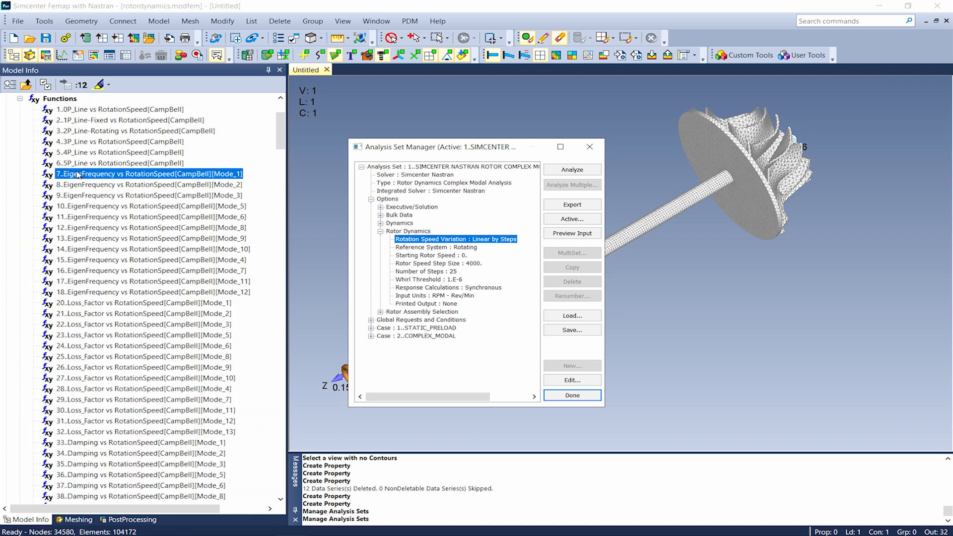
left_click(98, 274, "shift")
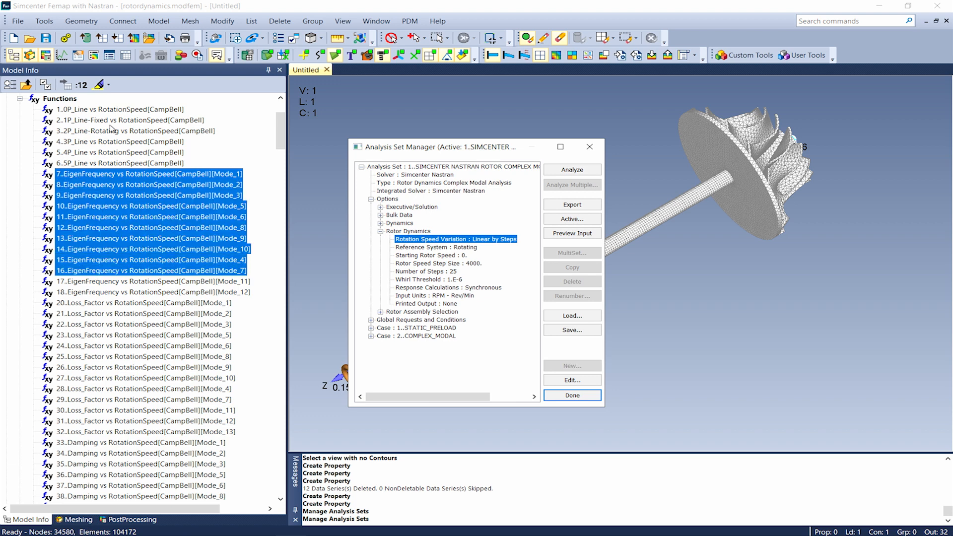
left_click(106, 110, "ctrl")
left_click(103, 131, "ctrl")
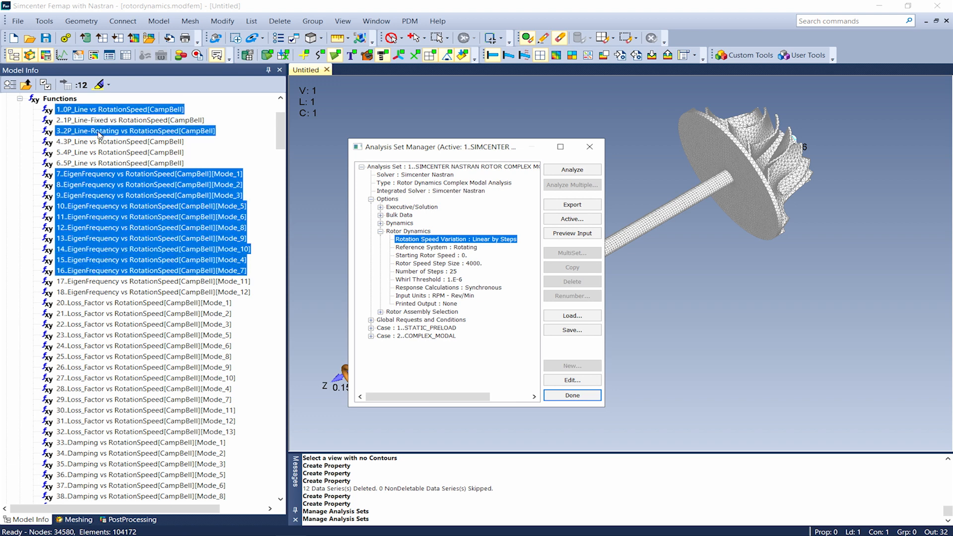
right_click(100, 133)
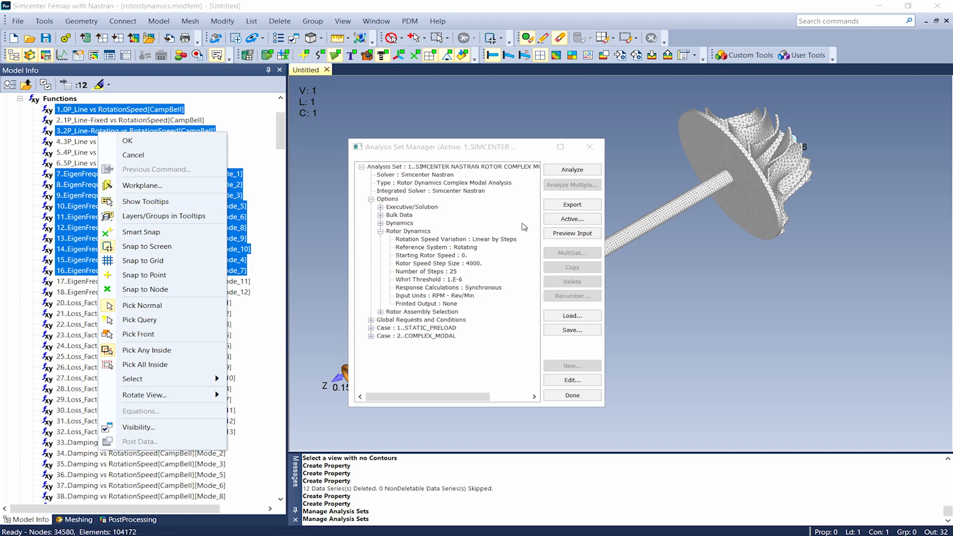
left_click(562, 397)
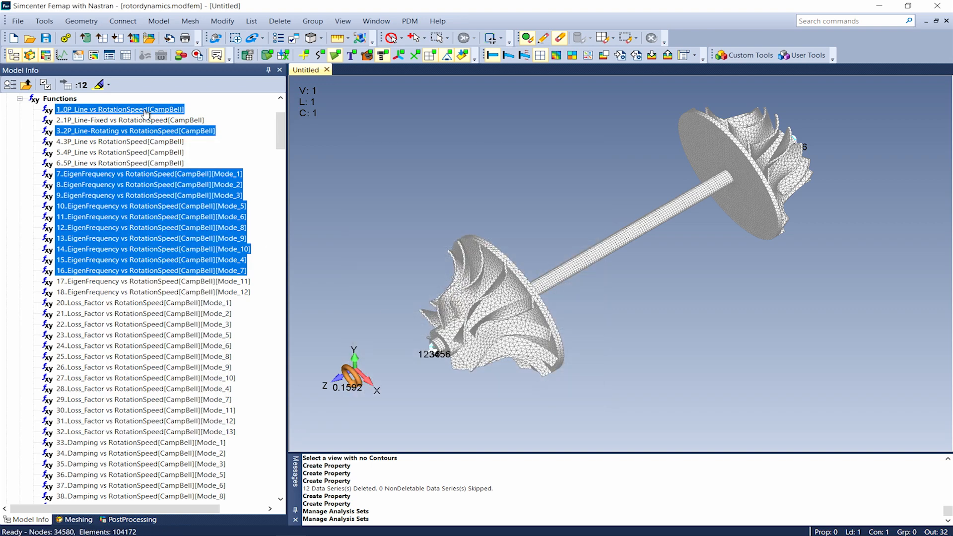
right_click(145, 112)
left_click(169, 197)
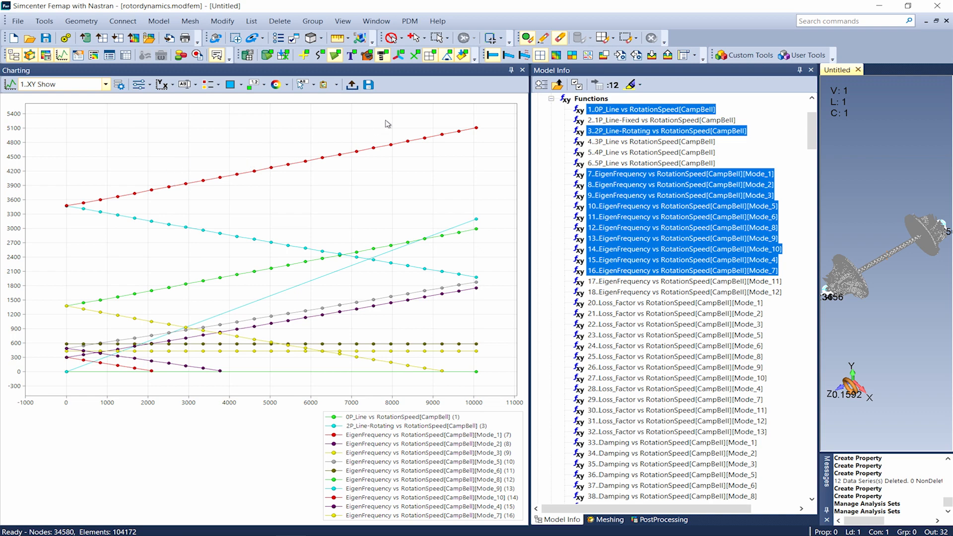
Close the chart and display the Flexible Mode 1 results at a rotation speed of 12000 Rpm as a contour plot.
left_click(521, 71)
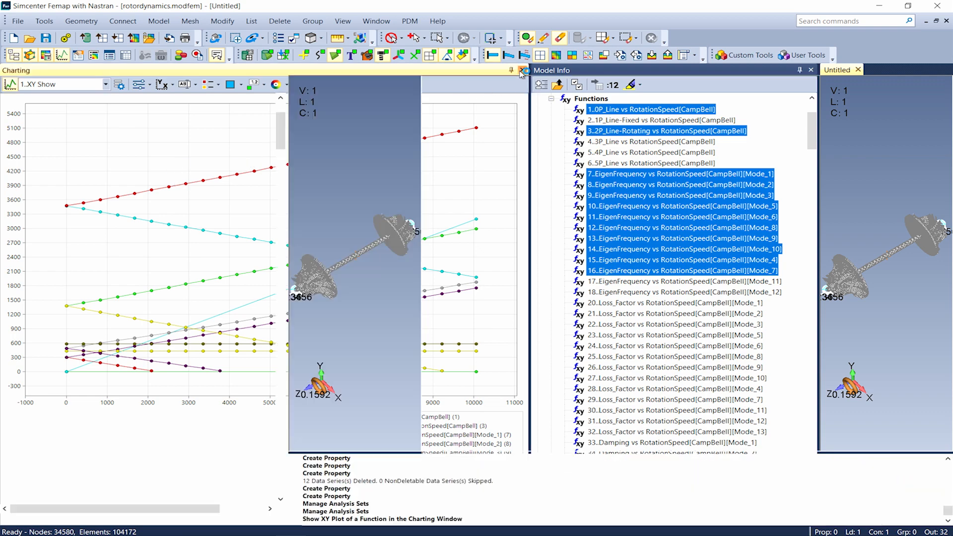
scroll(281, 149, "down", 1)
left_click_drag(281, 149, 291, 290)
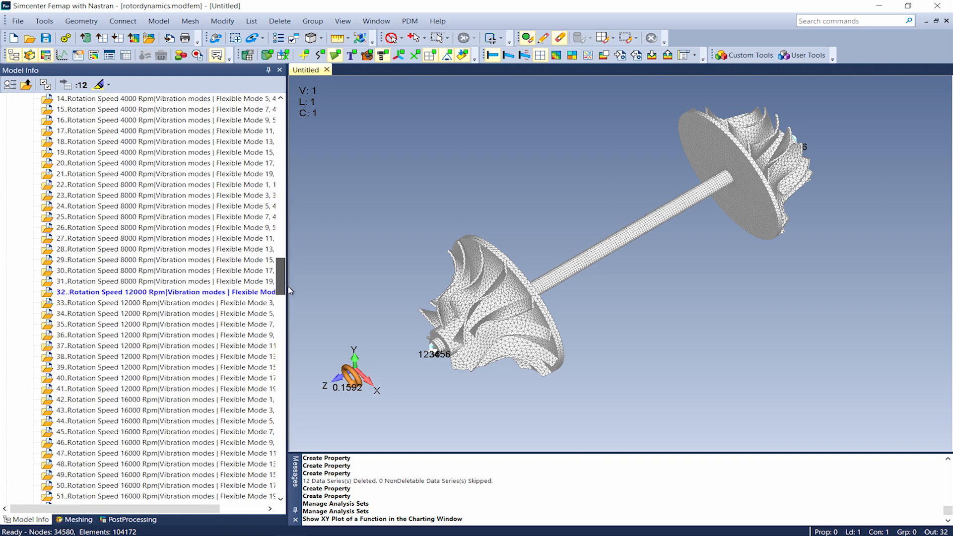
double_click(165, 297)
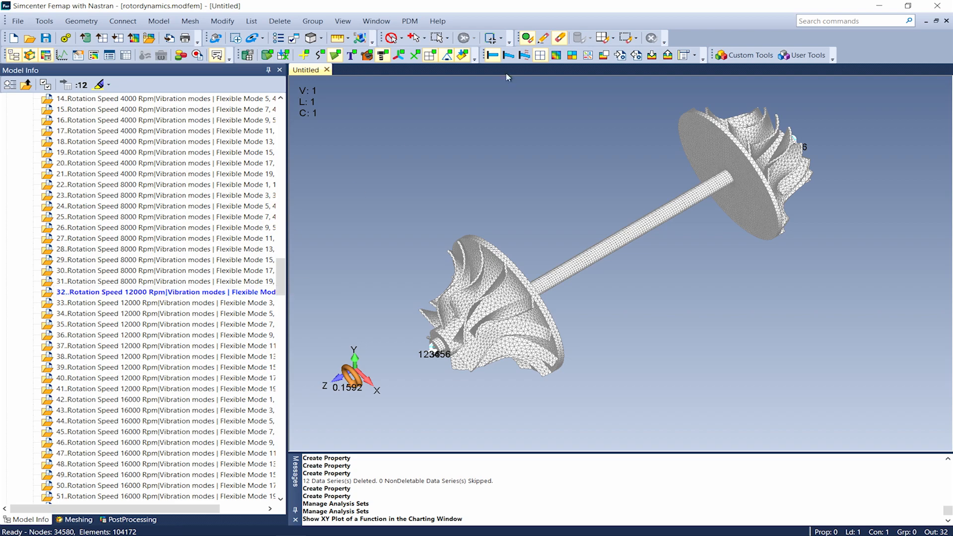
left_click(557, 55)
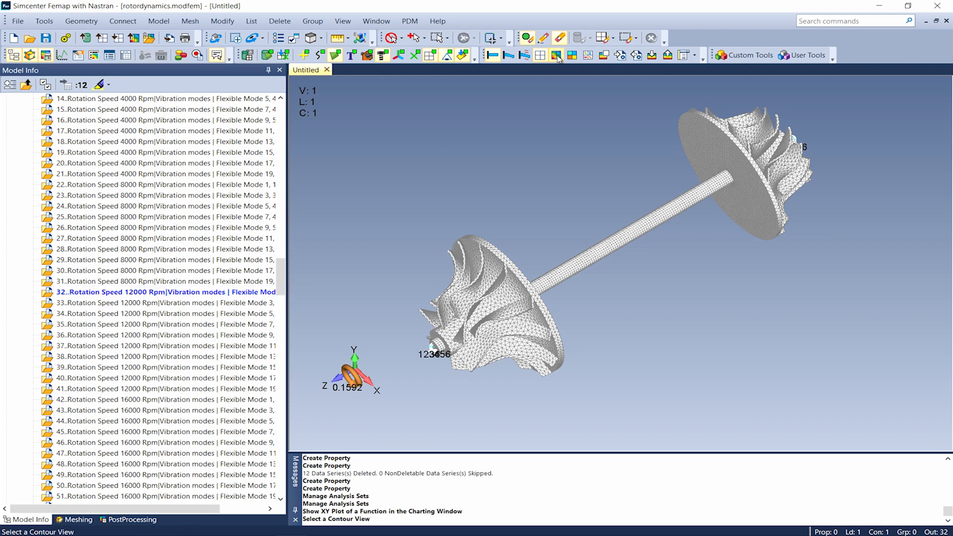
Animate the Flexible Mode 1 results of the rotor model at a rotation speed of 12000 Rpm.
left_click(531, 57)
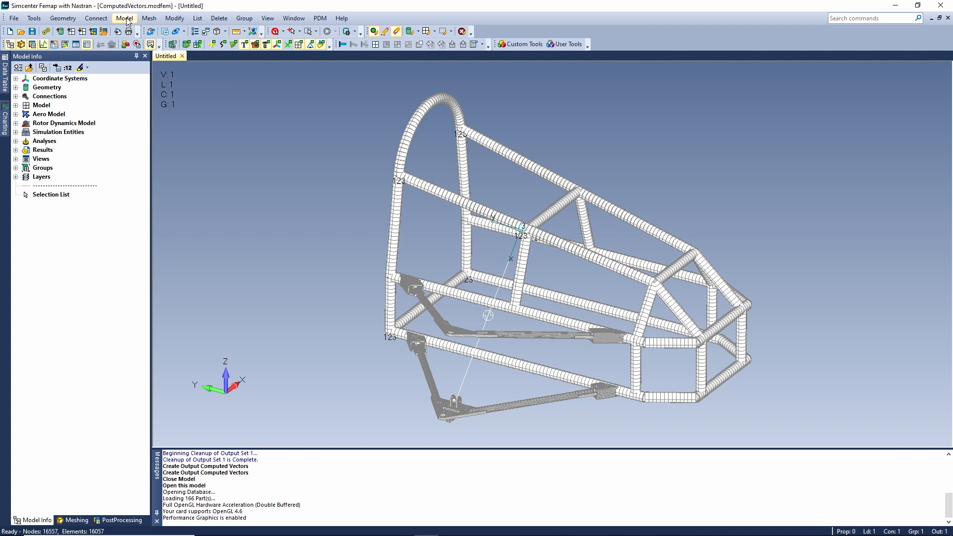
Try to set Beam/Bar Von Mises Stress as a computed results vector to run now in existing output sets.
left_click(125, 18)
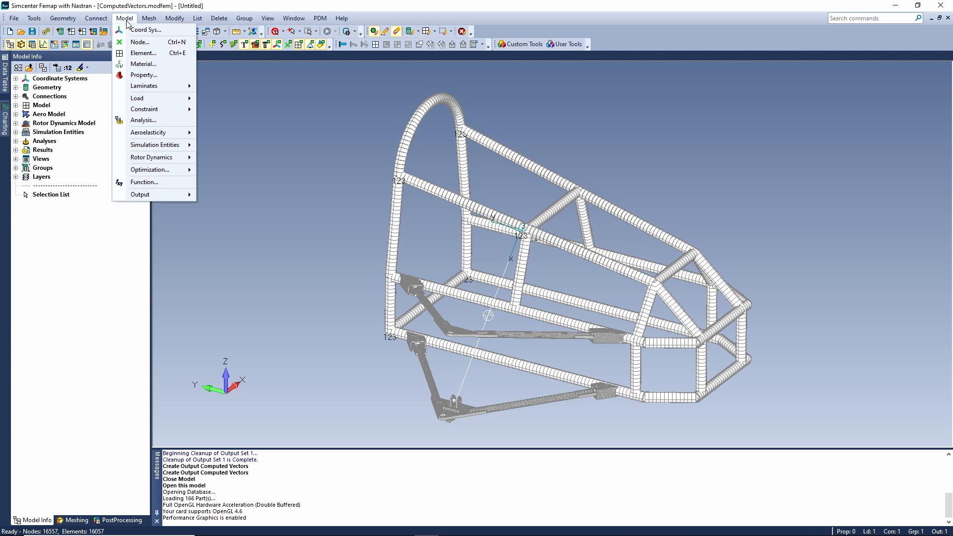
mouse_move(165, 195)
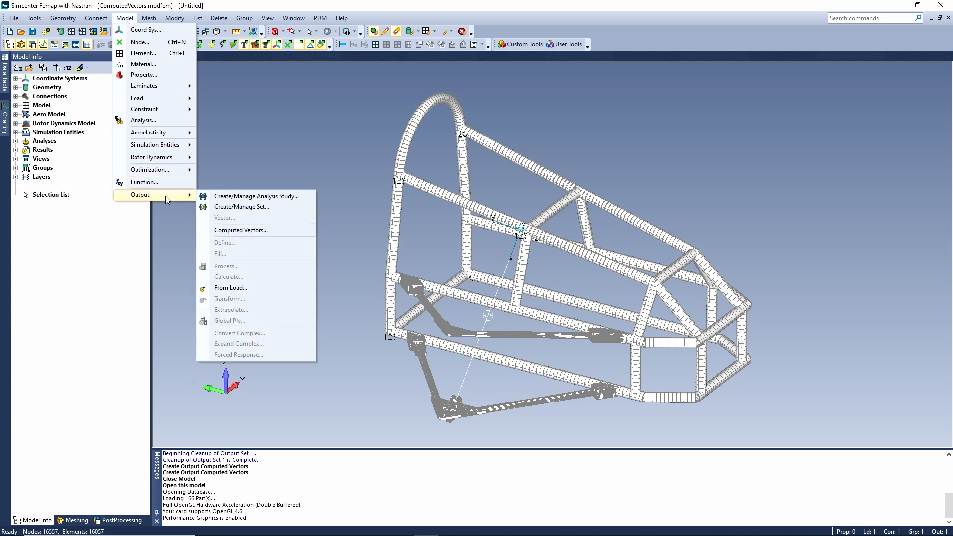
left_click(251, 230)
left_click_drag(446, 237, 462, 92)
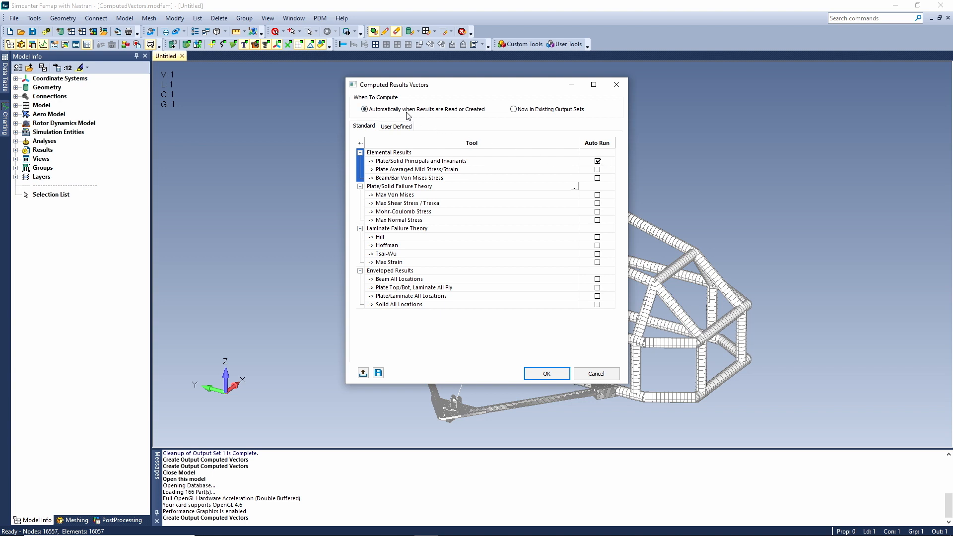
left_click(514, 109)
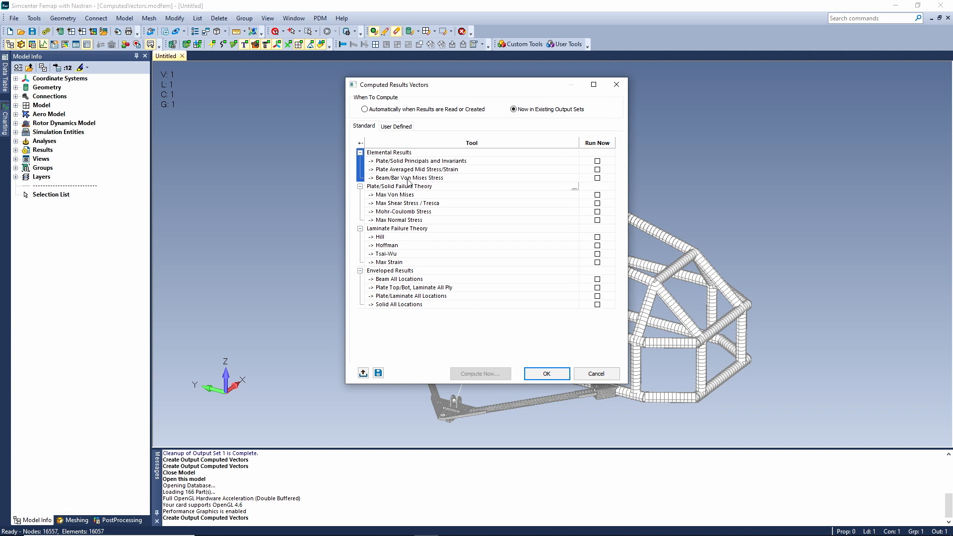
left_click(597, 178)
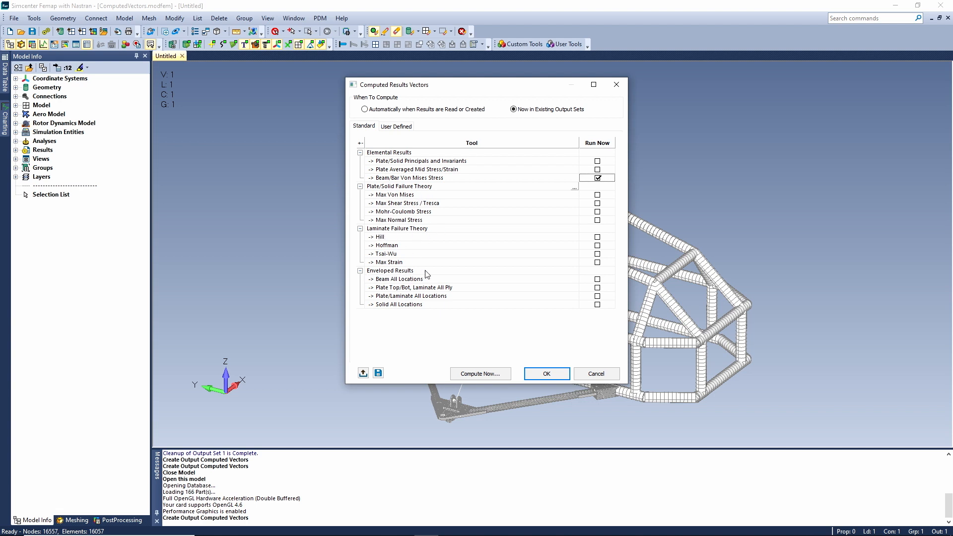
left_click(547, 375)
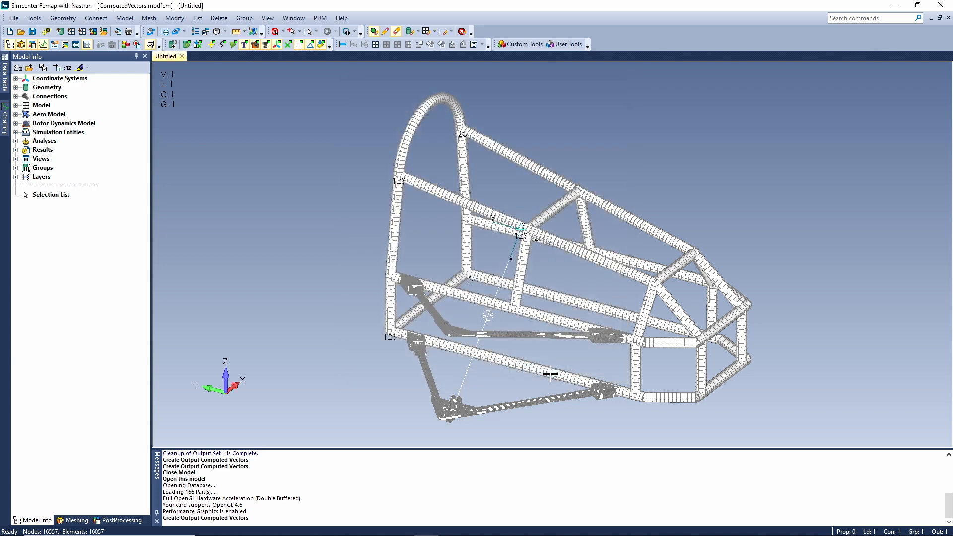
Import the Simcenter Nastran analysis results from computedvectors-000.op2 into the frame model.
left_click(14, 19)
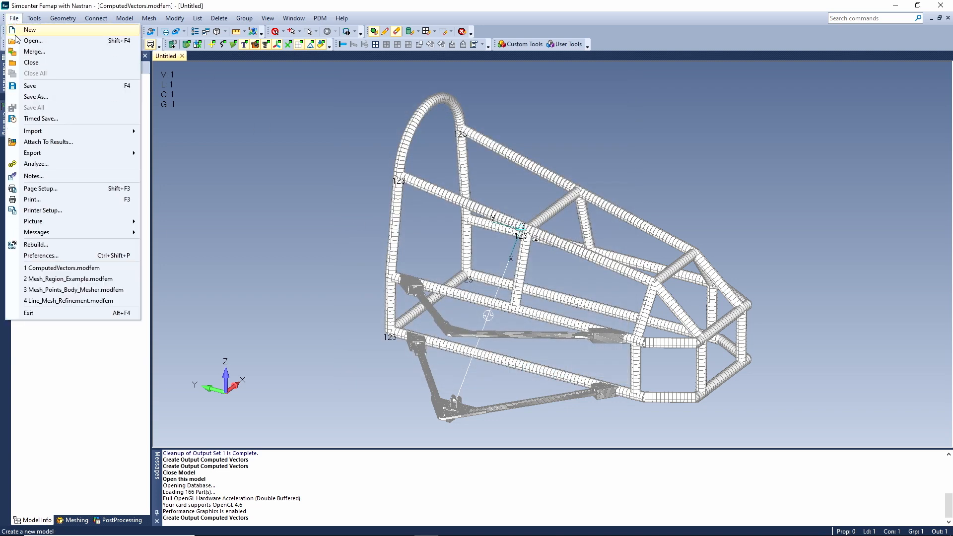
mouse_move(47, 132)
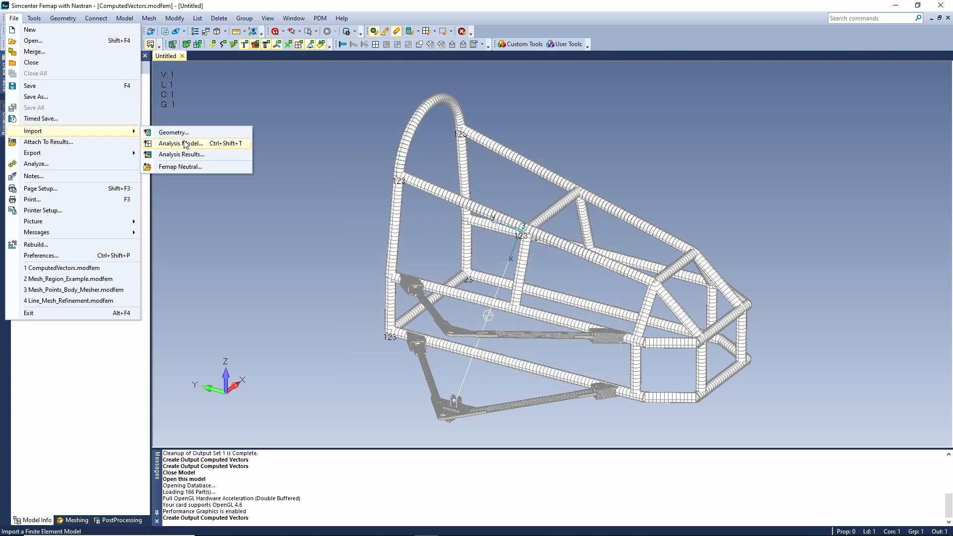
left_click(222, 155)
left_click(444, 339)
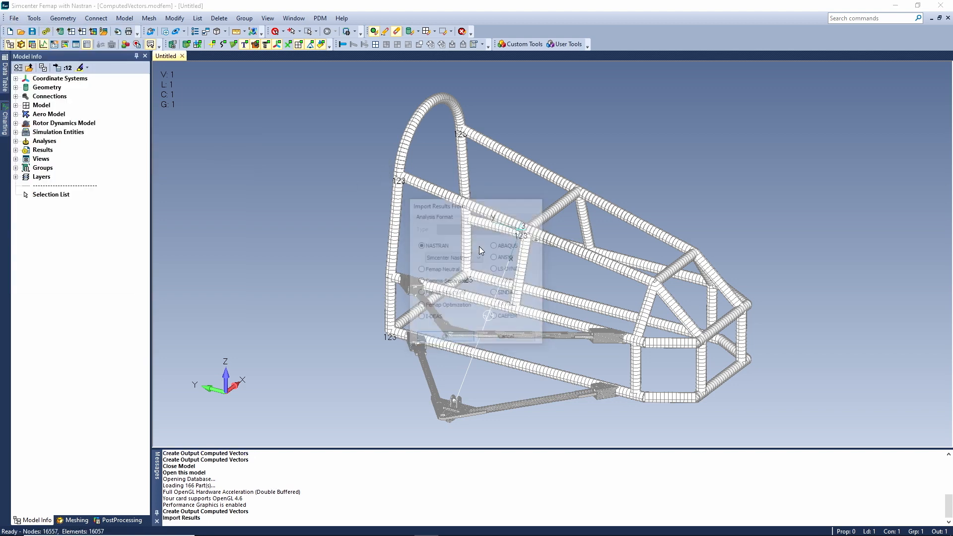
double_click(408, 158)
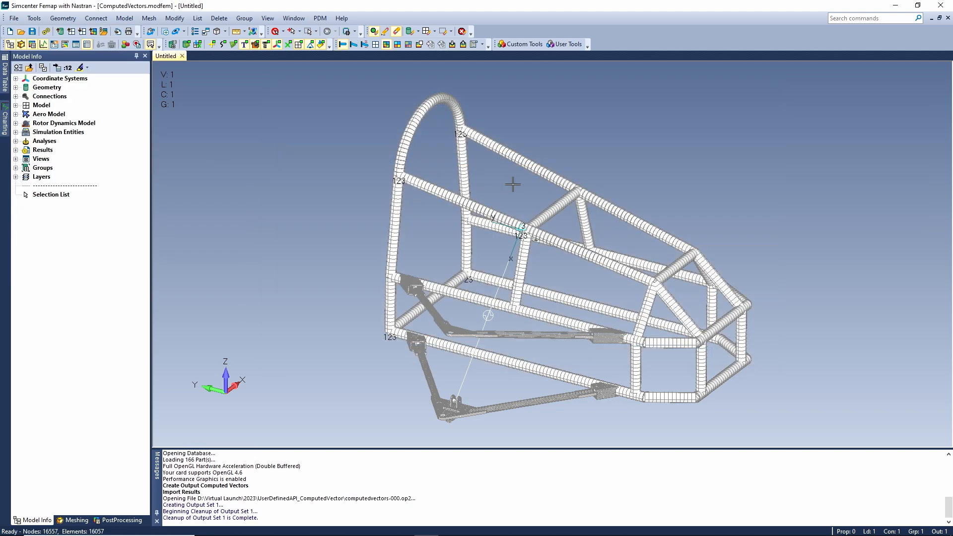
Look through the contour output vectors available in the imported output set, without applying one.
right_click(490, 182)
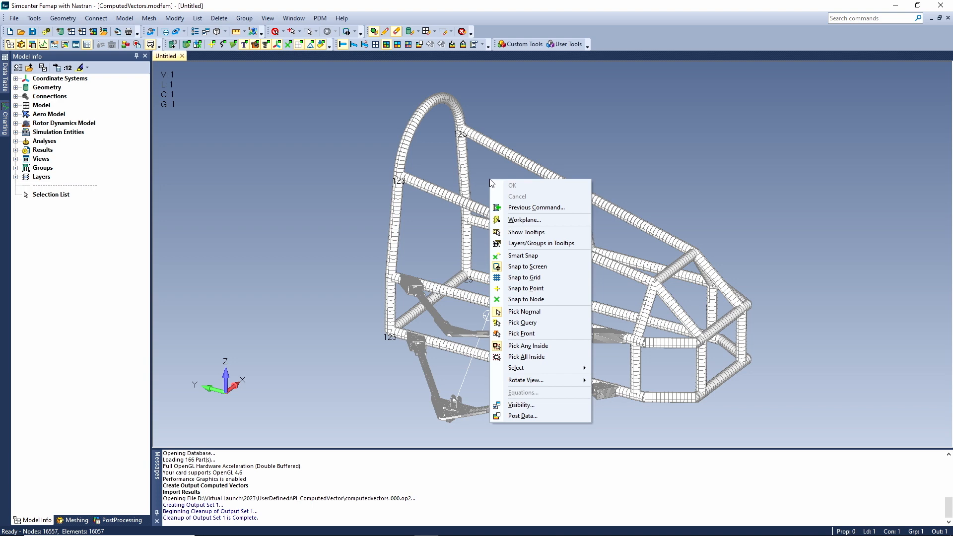
left_click(545, 415)
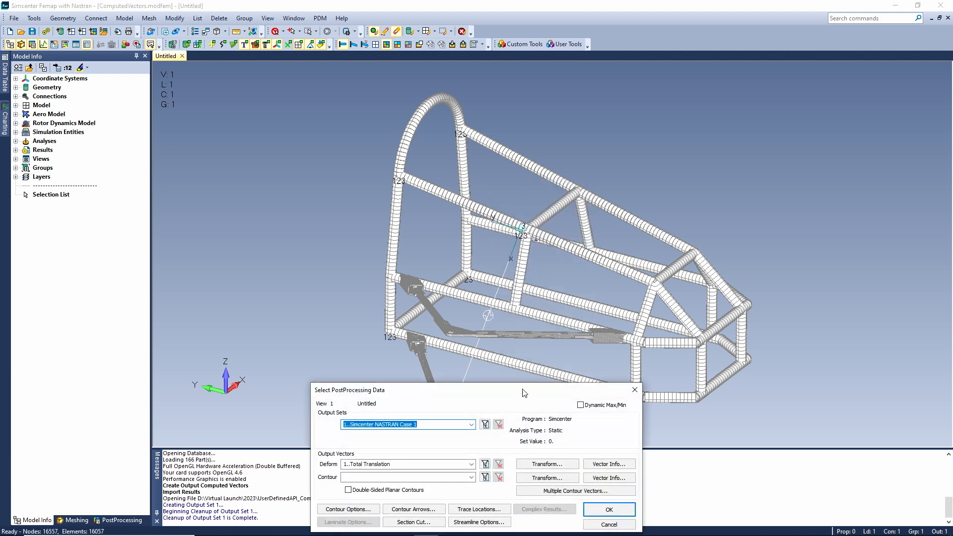
left_click_drag(520, 392, 549, 158)
left_click(497, 238)
left_click_drag(496, 305, 492, 410)
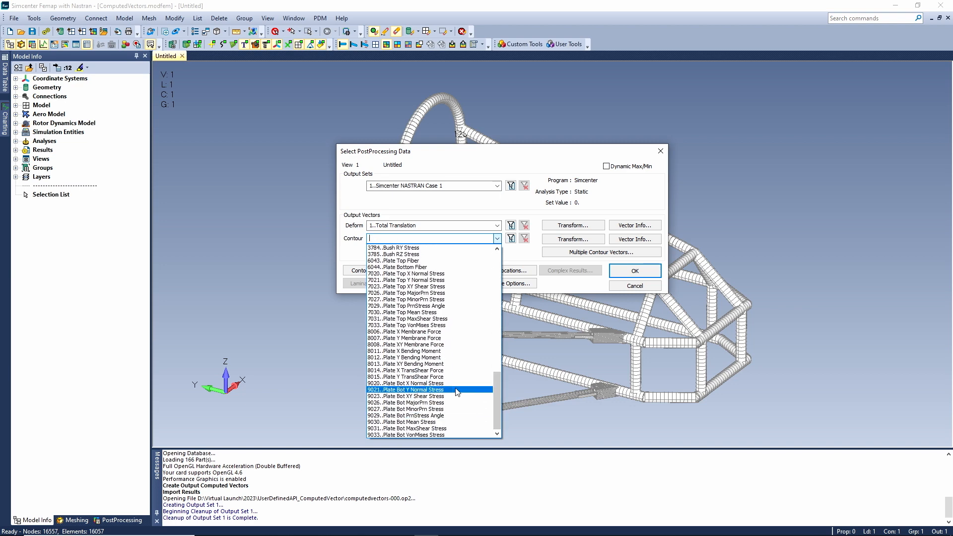
left_click(635, 287)
left_click(636, 286)
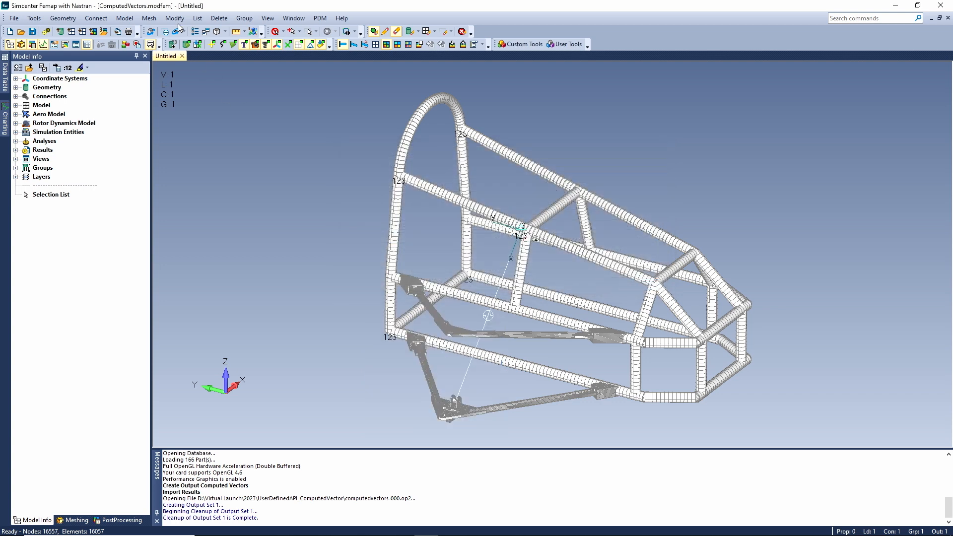
Compute the Beam/Bar Von Mises Stress vector now in the existing output set Simcenter NASTRAN Case 1.
left_click(125, 19)
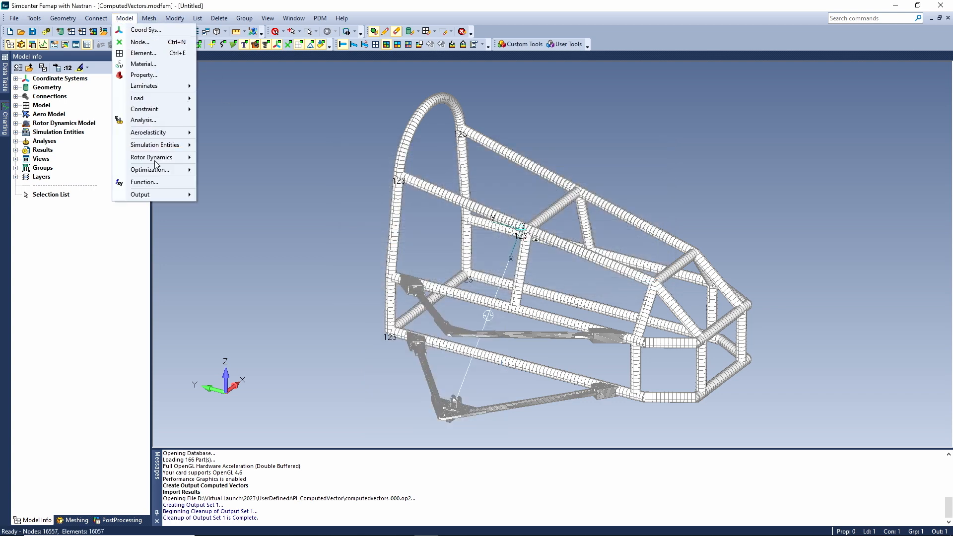
mouse_move(154, 194)
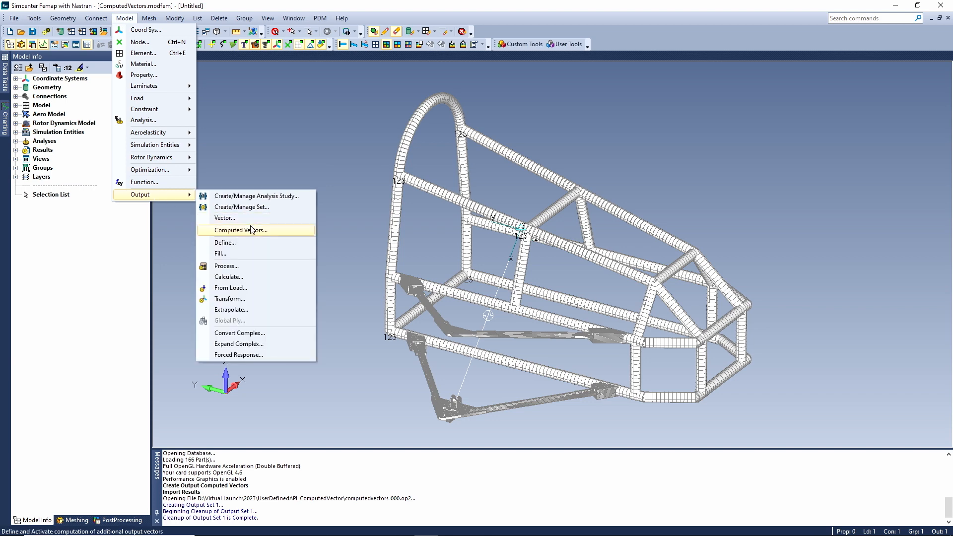
left_click(268, 228)
left_click(503, 257)
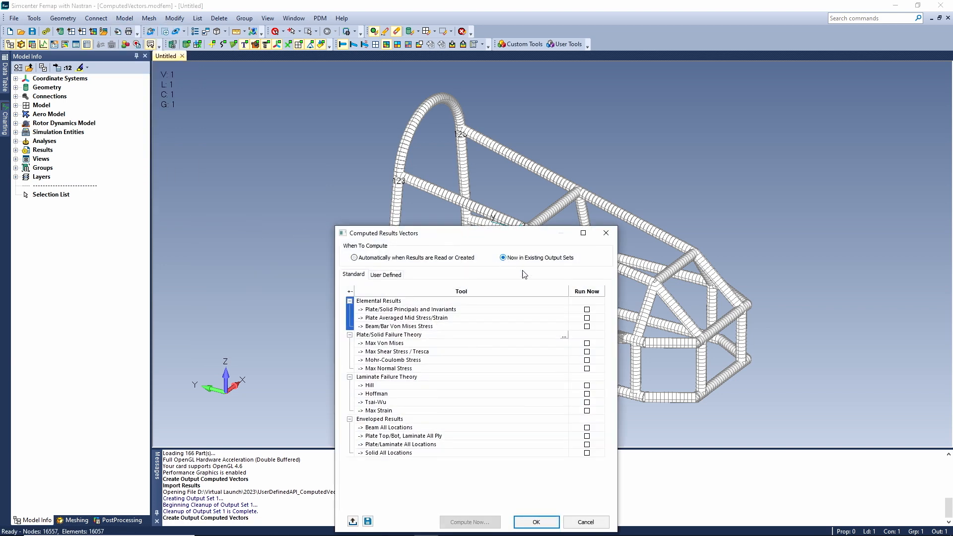
left_click(587, 326)
left_click_drag(519, 233, 567, 83)
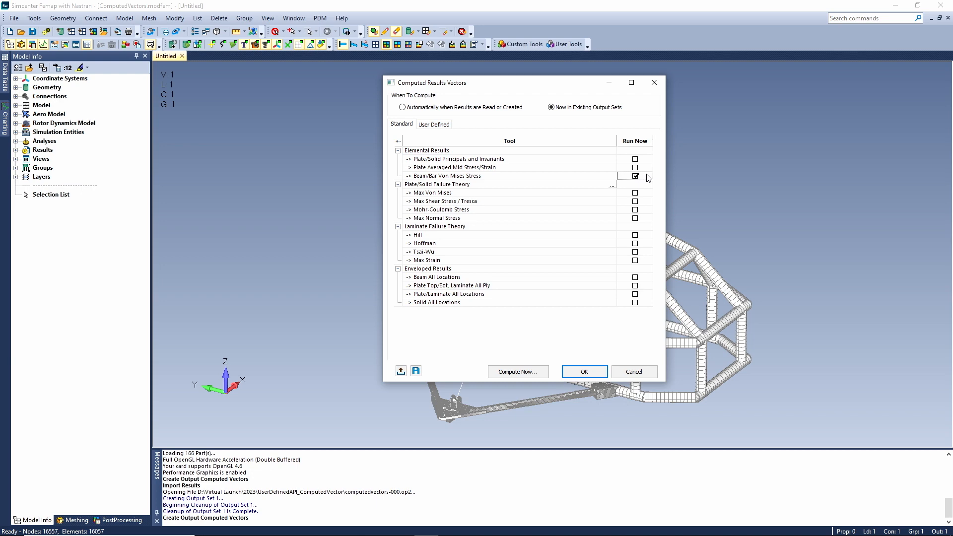
left_click(517, 372)
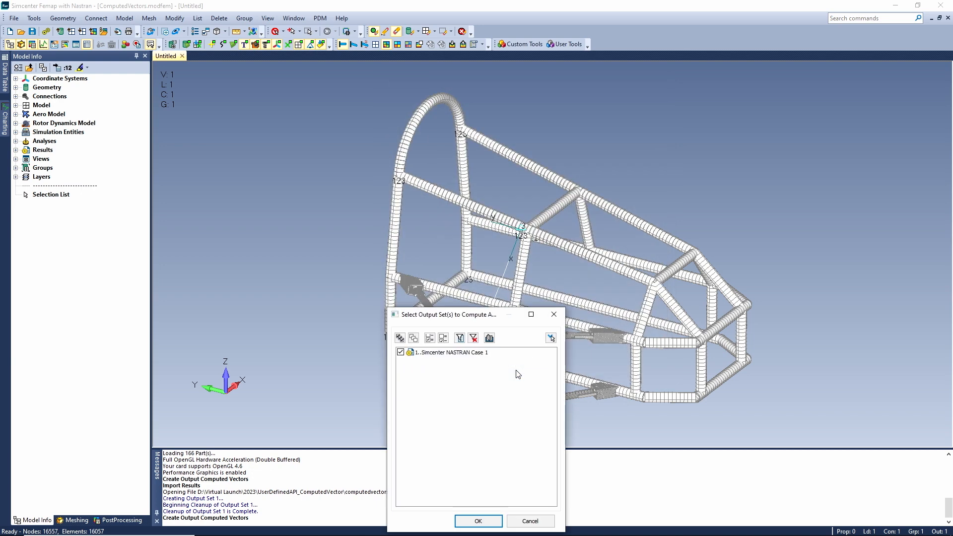
mouse_move(451, 533)
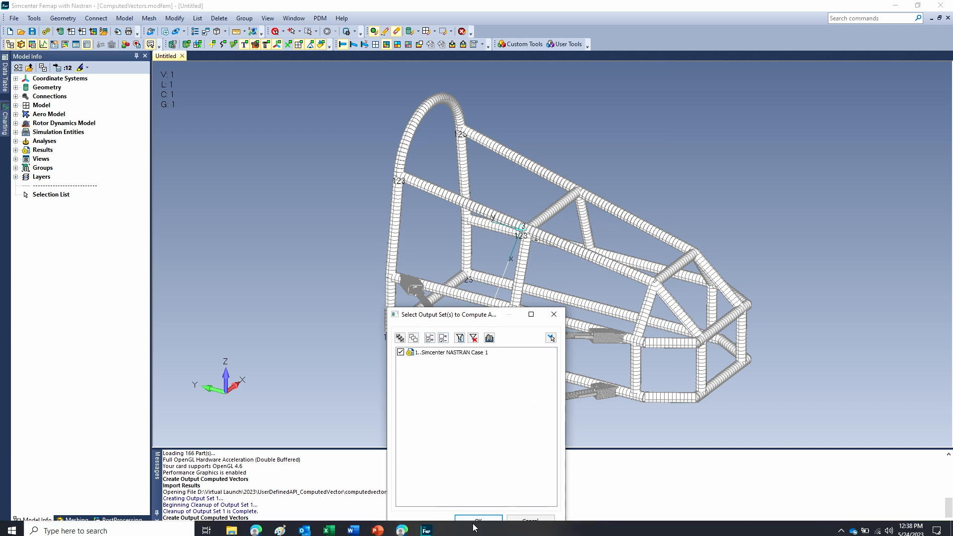
left_click(479, 520)
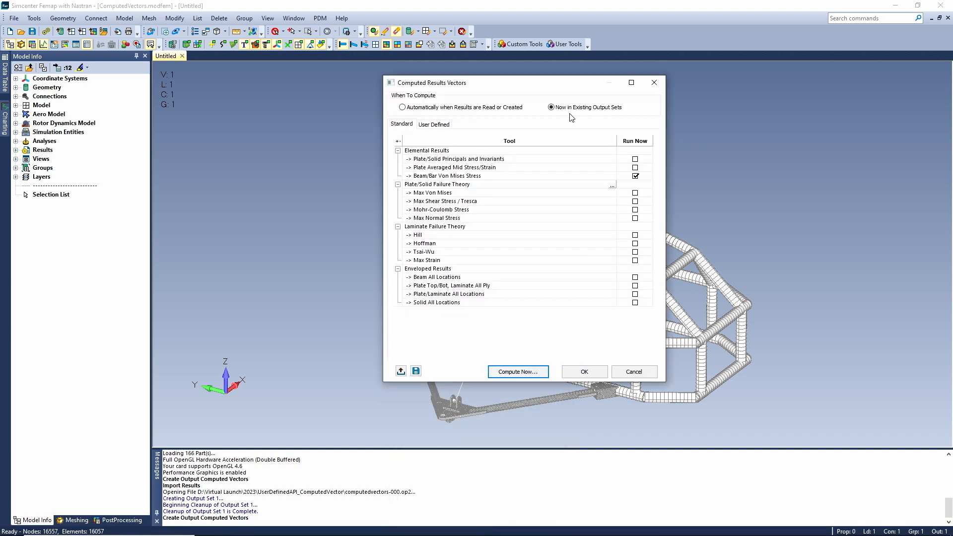
left_click(584, 373)
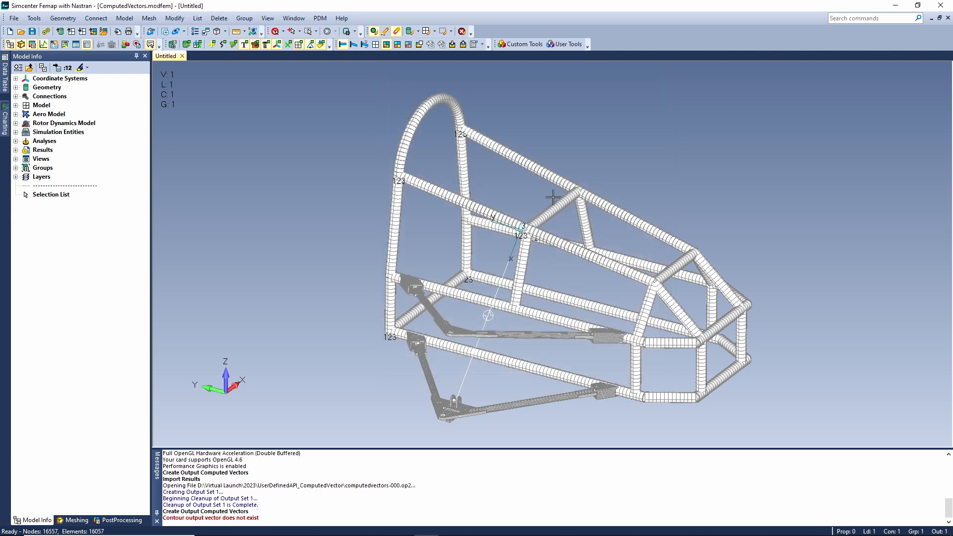
Contour the frame with the 3288..Beam/Bar Max Von Mises Stress output vector.
right_click(587, 166)
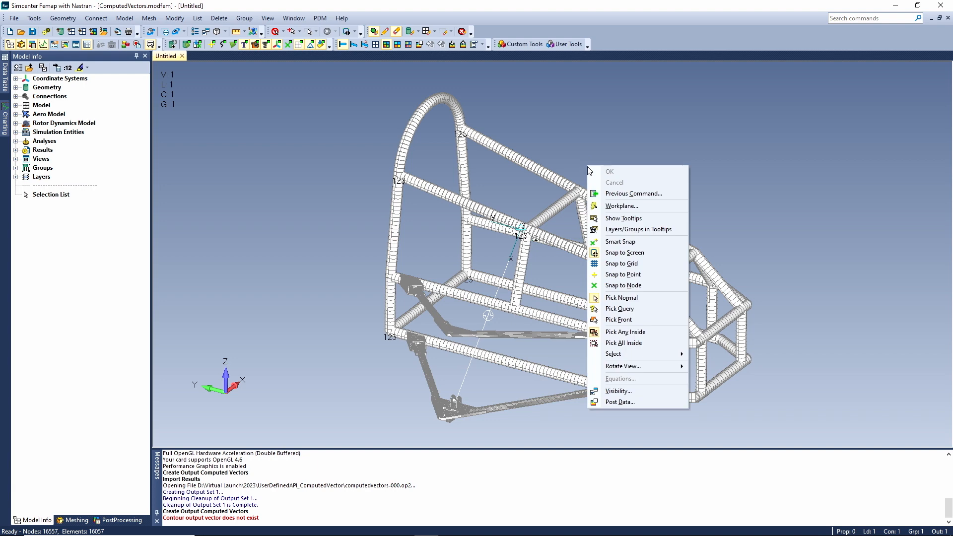
left_click(621, 406)
left_click(471, 477)
left_click_drag(469, 320, 470, 384)
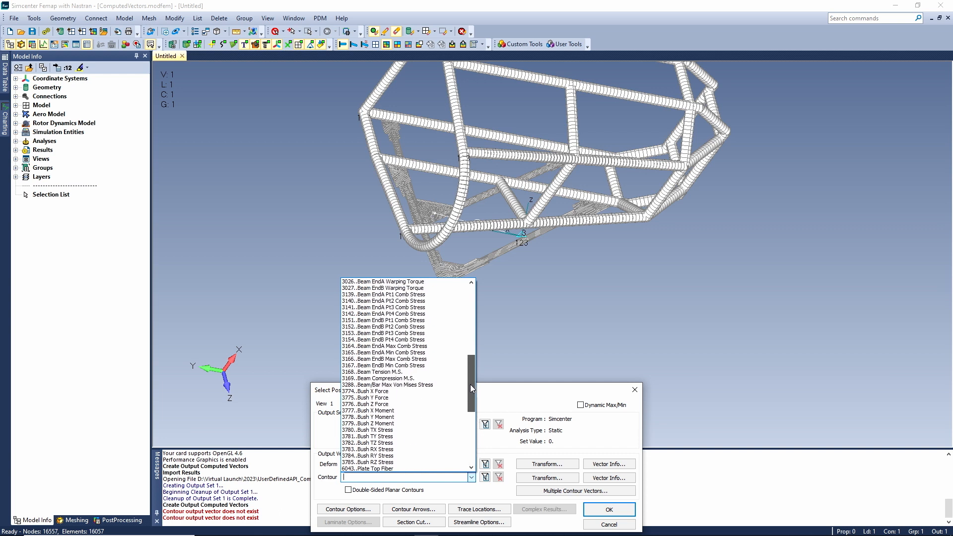
left_click(374, 385)
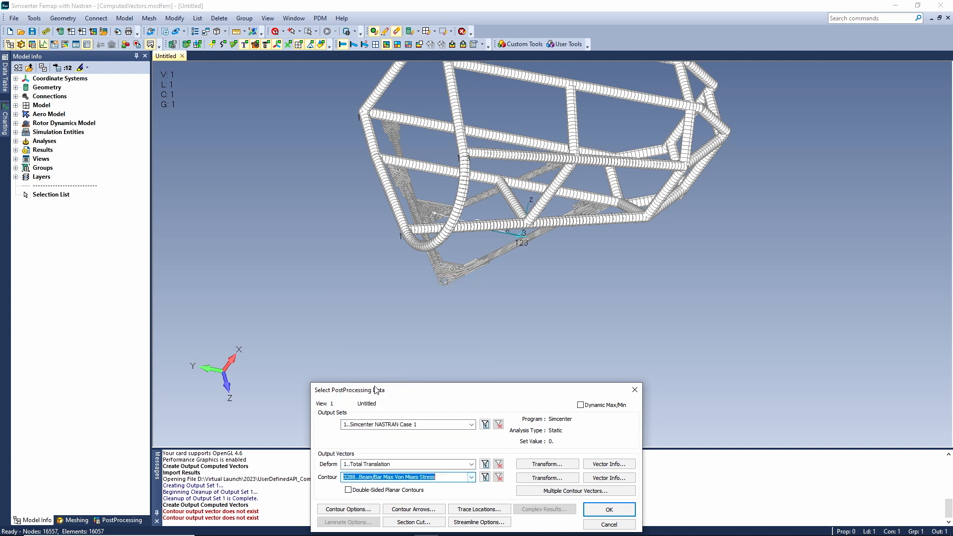
left_click(608, 512)
middle_click_drag(528, 337, 385, 177)
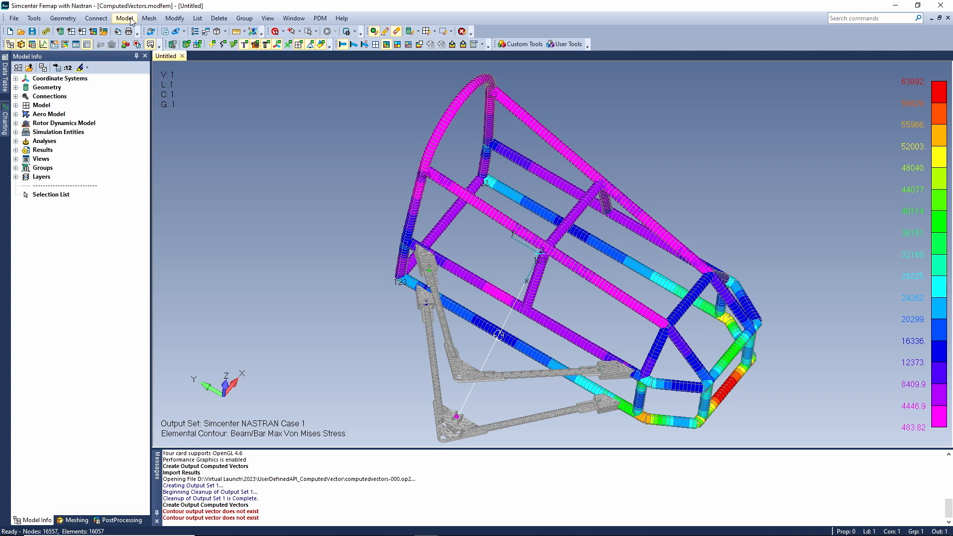
Set the computed results vectors to run now in existing output sets and display the user-defined computations.
left_click(124, 18)
mouse_move(162, 195)
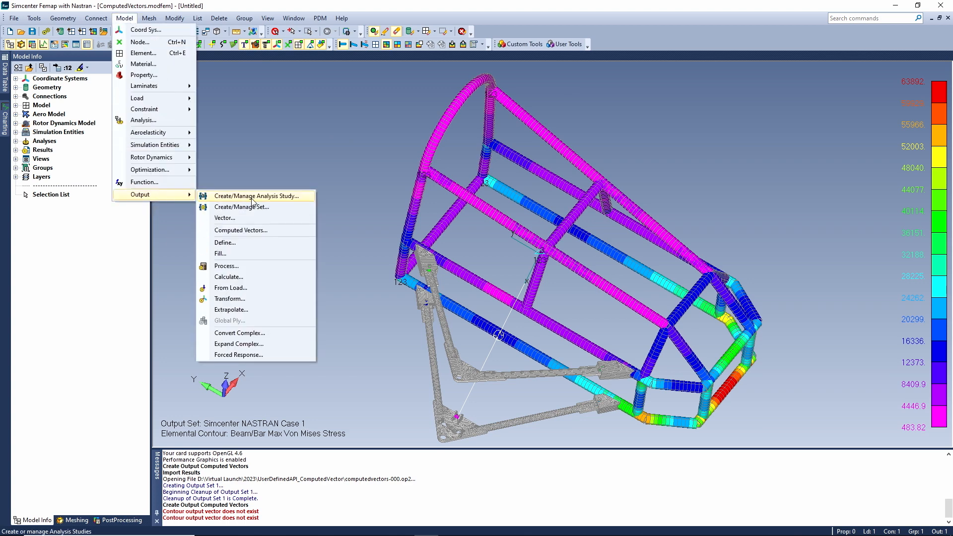
left_click(249, 234)
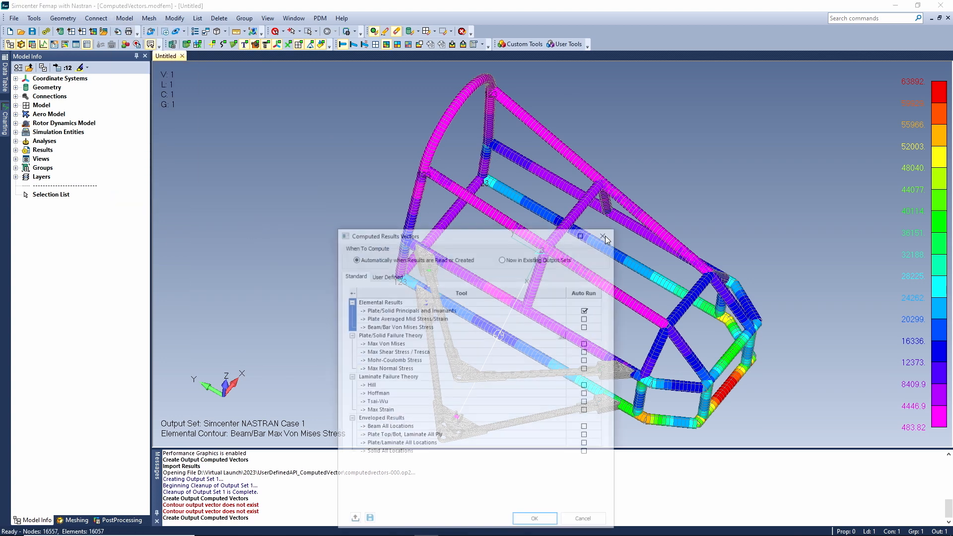
left_click(504, 258)
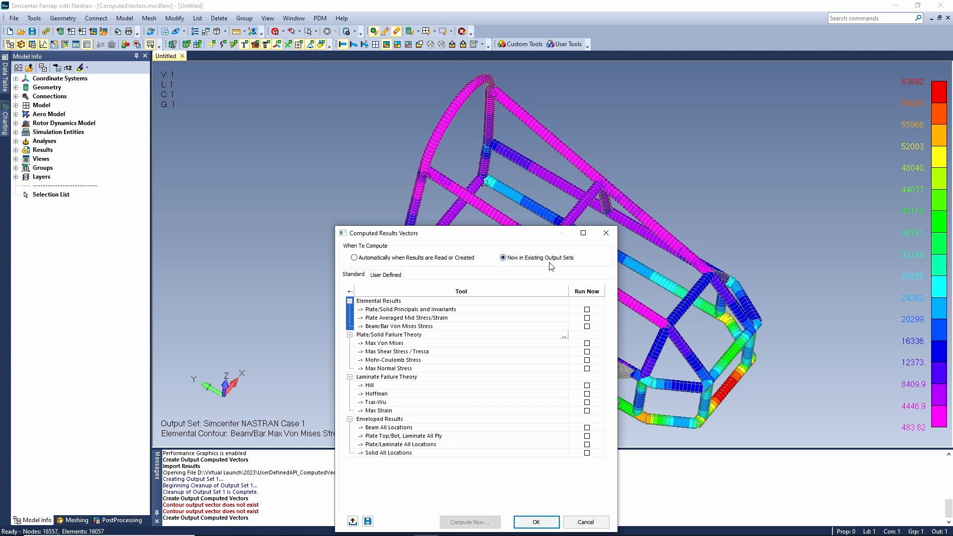
left_click(387, 276)
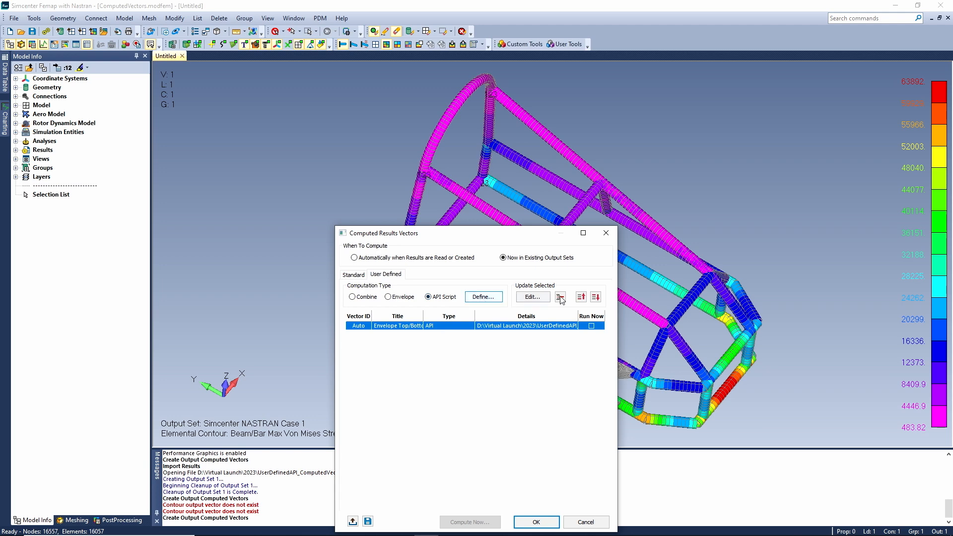
Review the title and API file of the Envelope Top/Bottom von Mises Stress with Corners script vector and accept its definition.
left_click(531, 297)
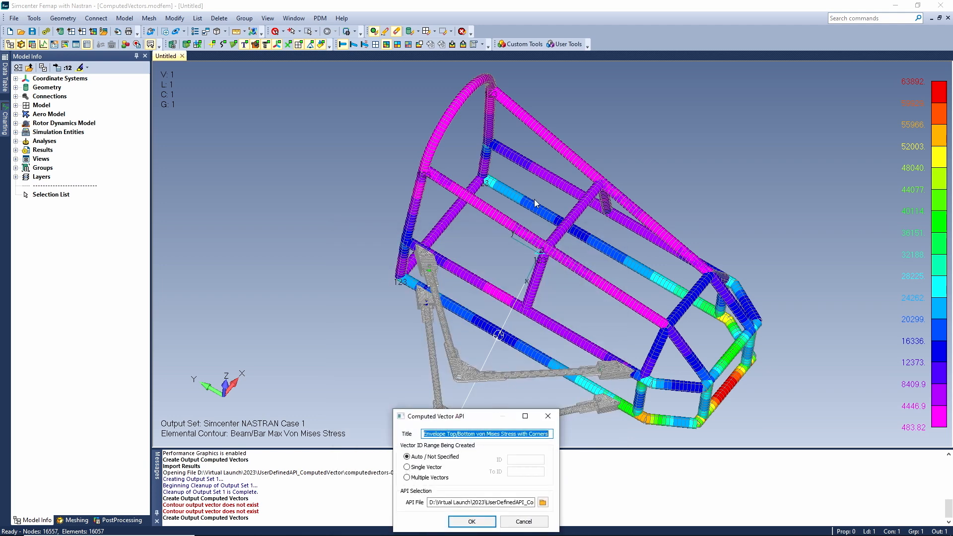
left_click_drag(488, 424, 525, 185)
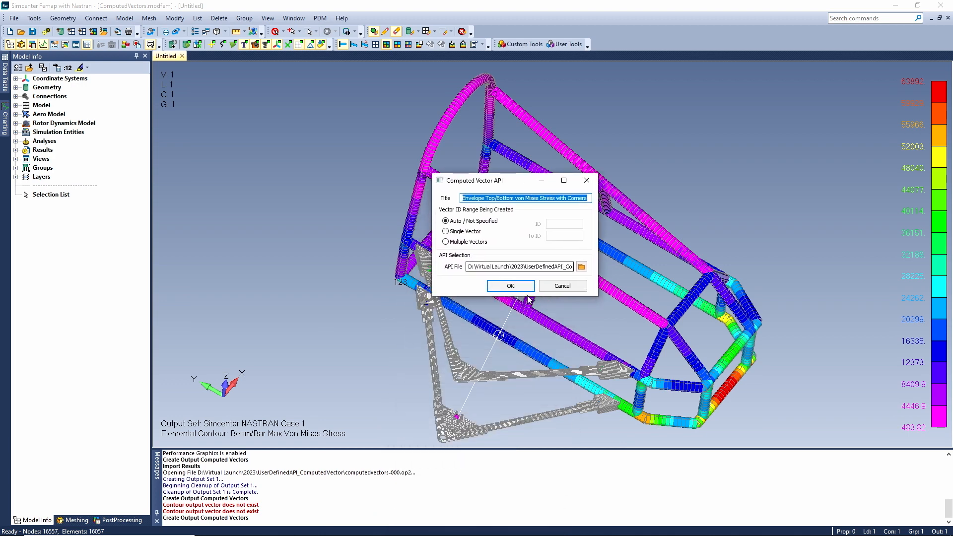
left_click_drag(513, 268, 590, 264)
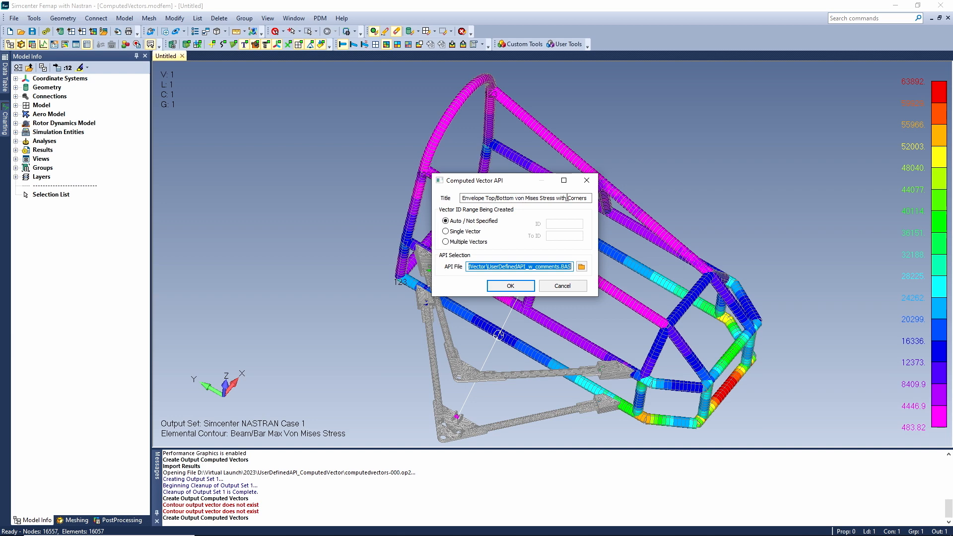
left_click(510, 286)
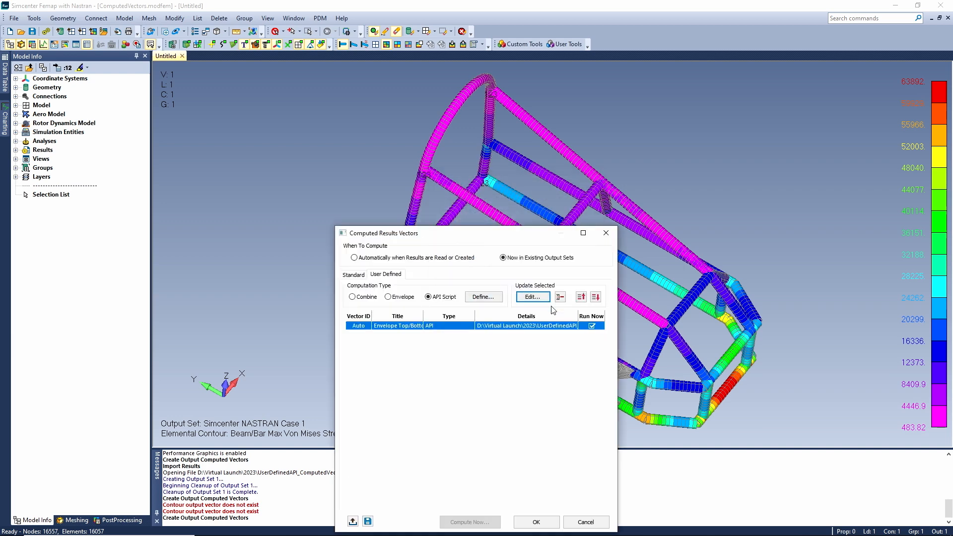
Compute the Envelope Top/Bottom von Mises Stress script vector now in the existing output set Simcenter NASTRAN Case 1.
left_click(592, 326)
left_click(591, 326)
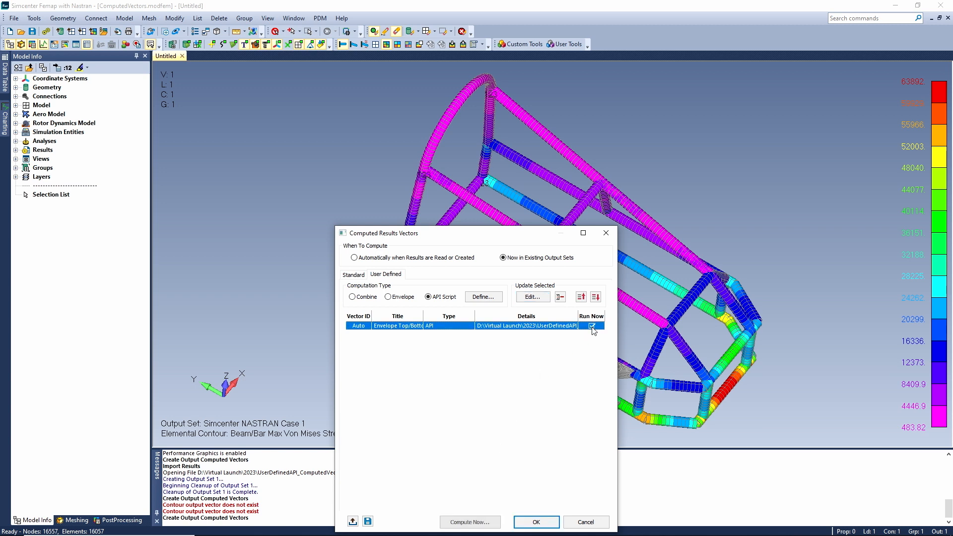
left_click(470, 522)
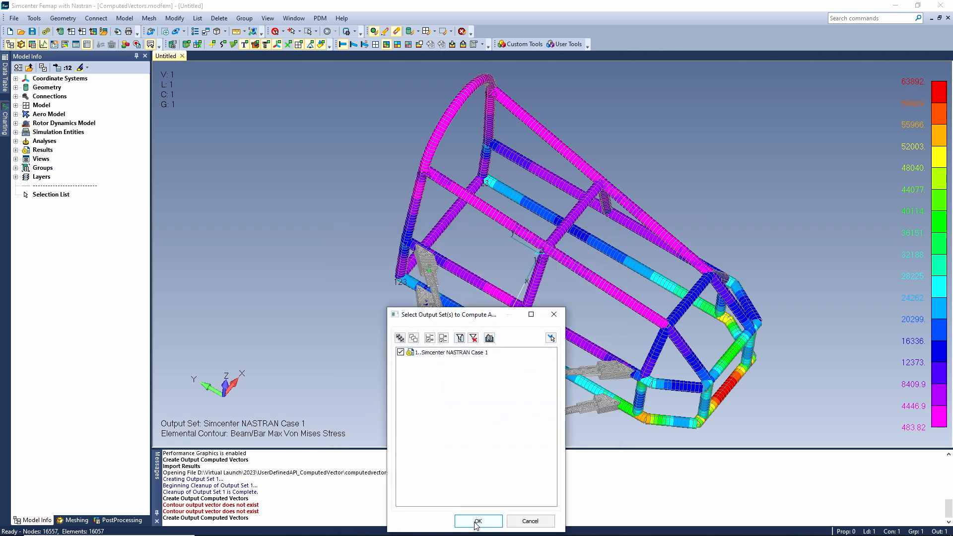
left_click(476, 521)
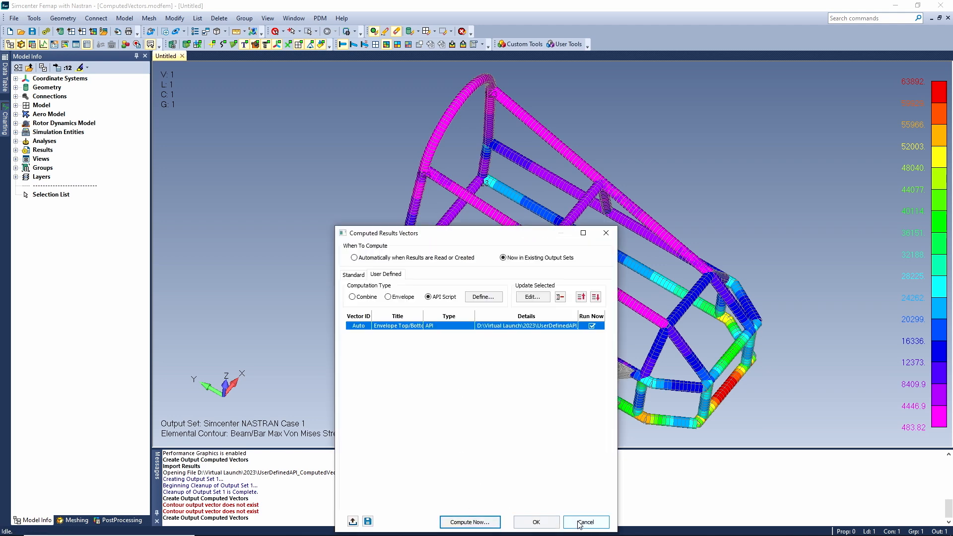
left_click(579, 521)
Contour the model with the computed Envelope (Max 7033,11033,15033,19033,...) output vector of Simcenter NASTRAN Case 1.
right_click(504, 295)
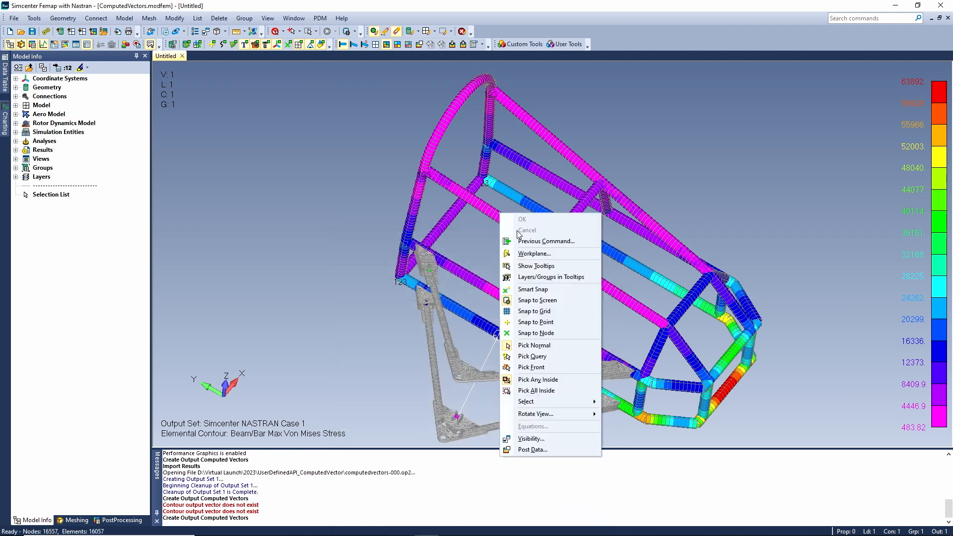
left_click(543, 449)
left_click_drag(548, 395, 590, 102)
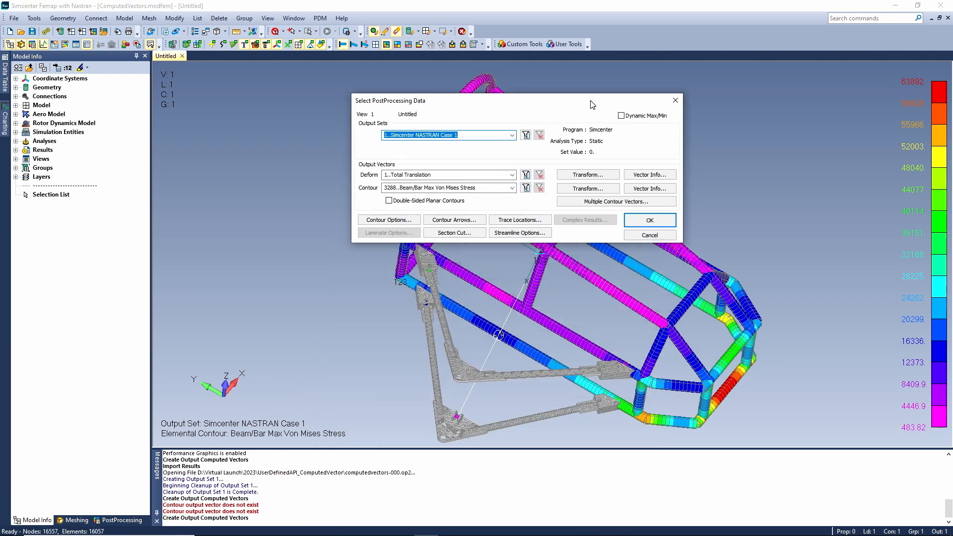
left_click(512, 187)
left_click_drag(616, 304, 605, 362)
left_click(547, 383)
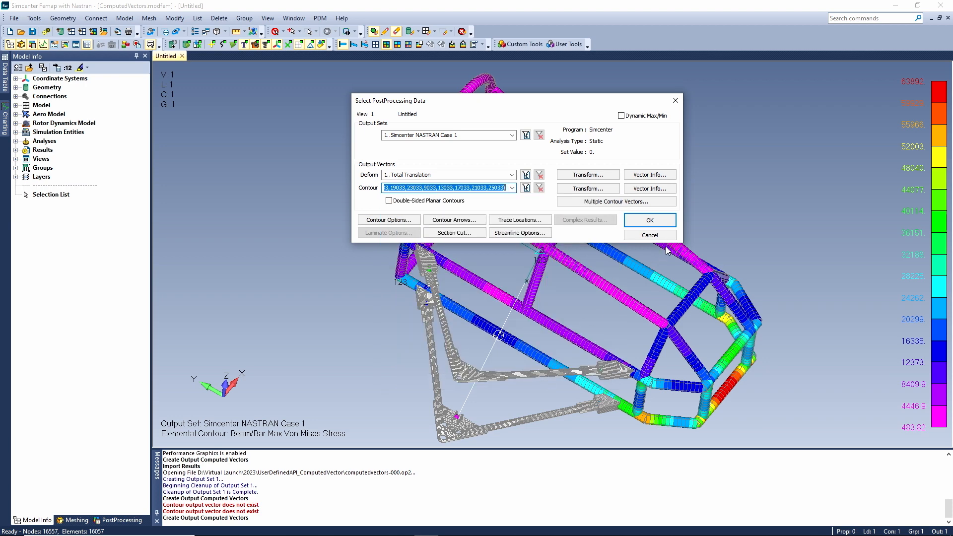
left_click(652, 224)
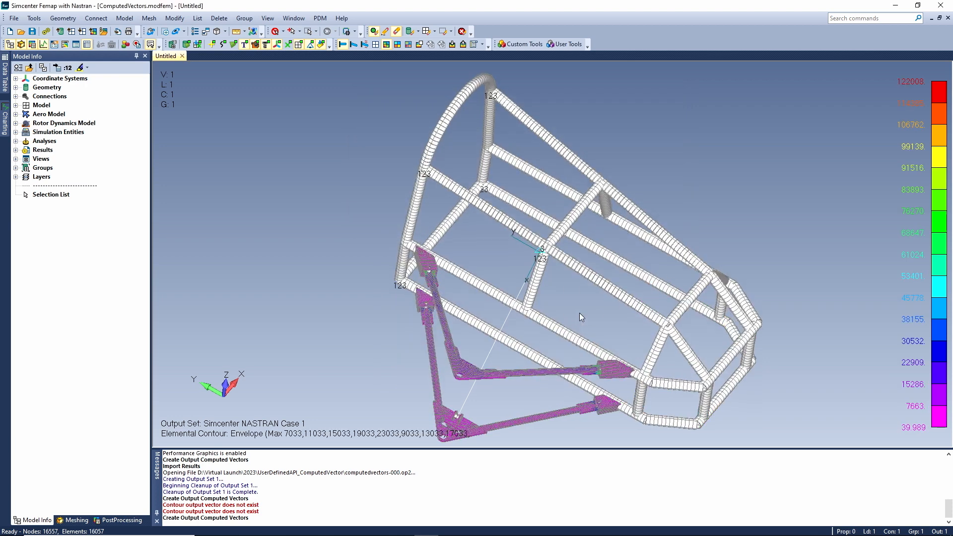
left_click(165, 31)
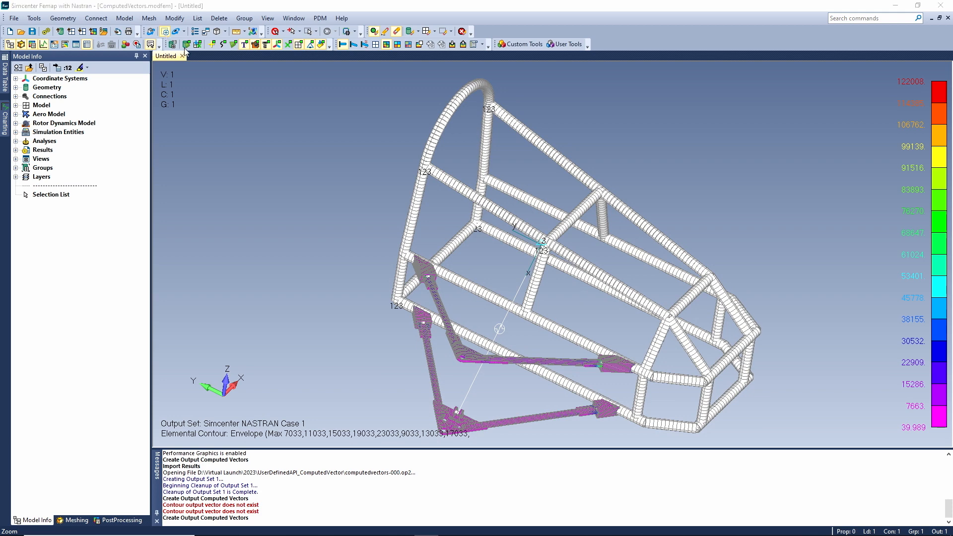
left_click(484, 351)
left_click(502, 368)
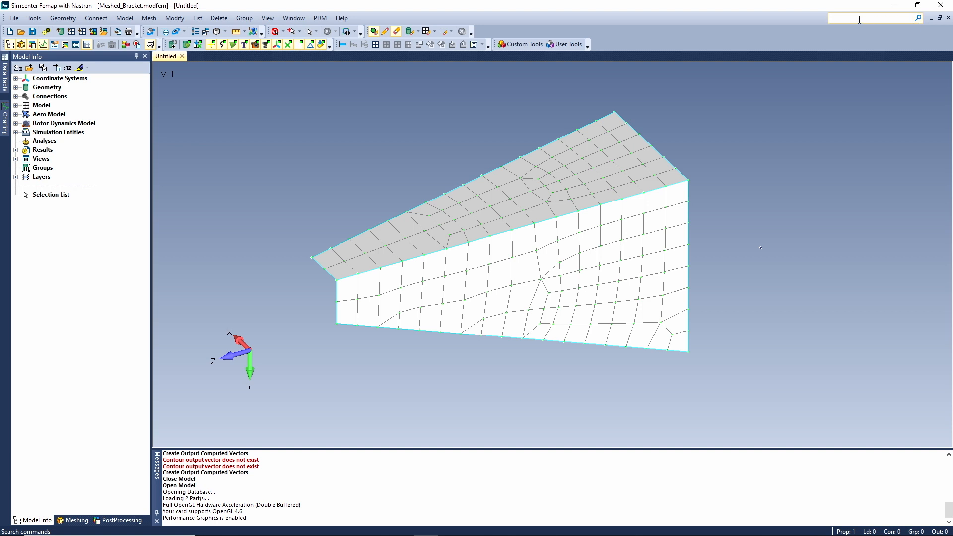
Search the commands for "size" and open the Mesh Sizing tool.
type("size")
left_click(919, 19)
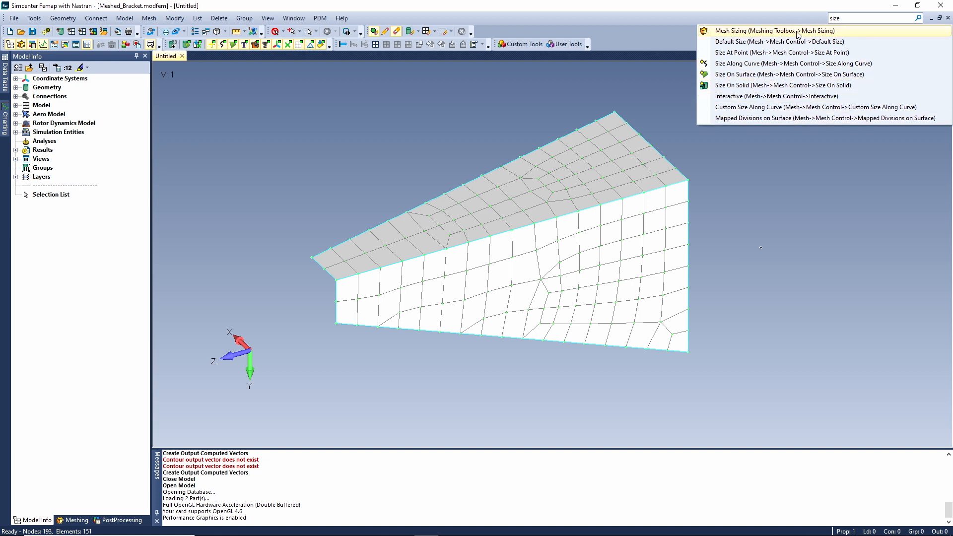
left_click(769, 32)
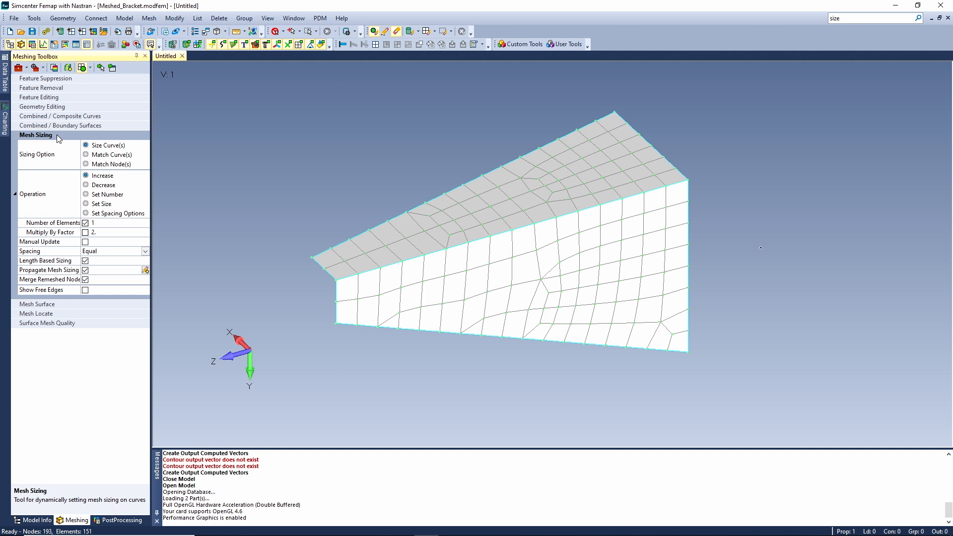
Search the commands for "grid" and start the node Copy command, cancelling its node selection.
left_click(839, 19)
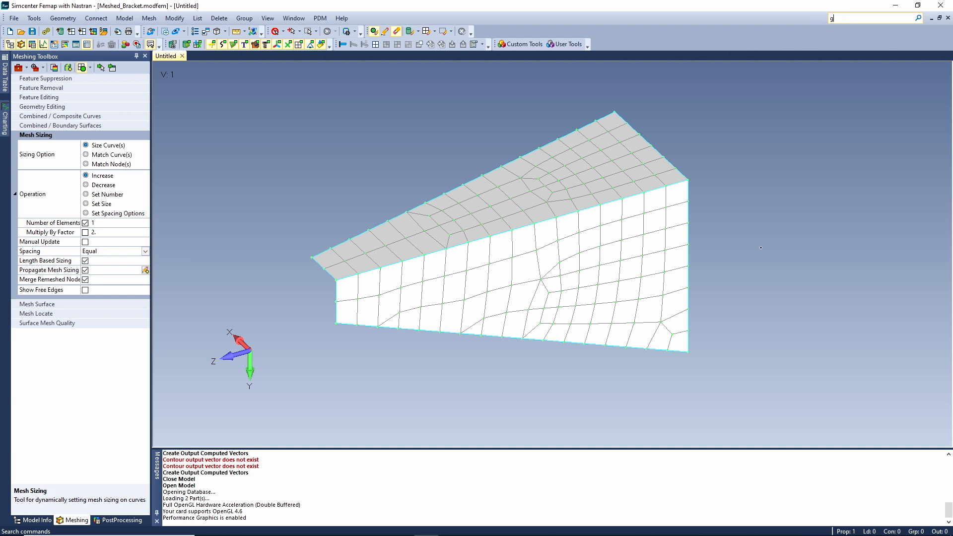
type("grid")
left_click(918, 19)
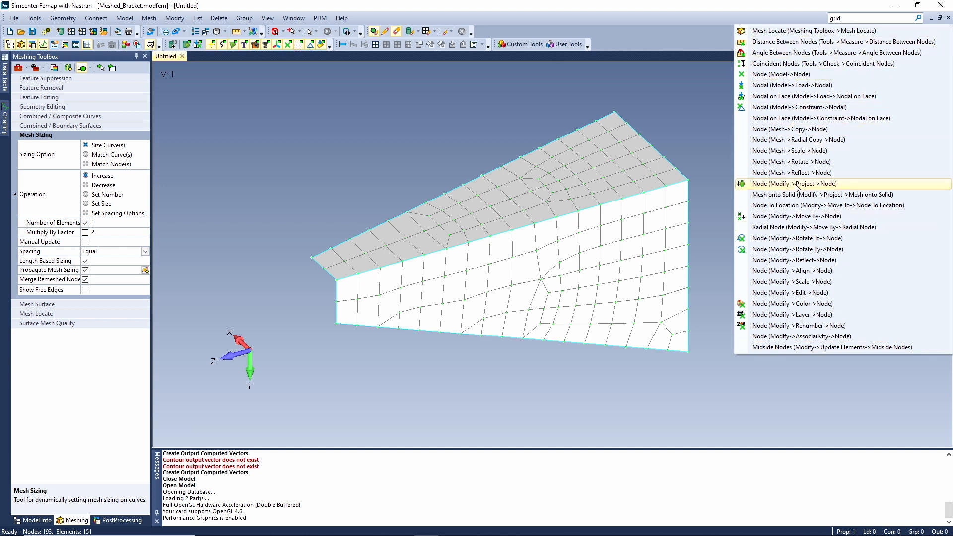
left_click(796, 128)
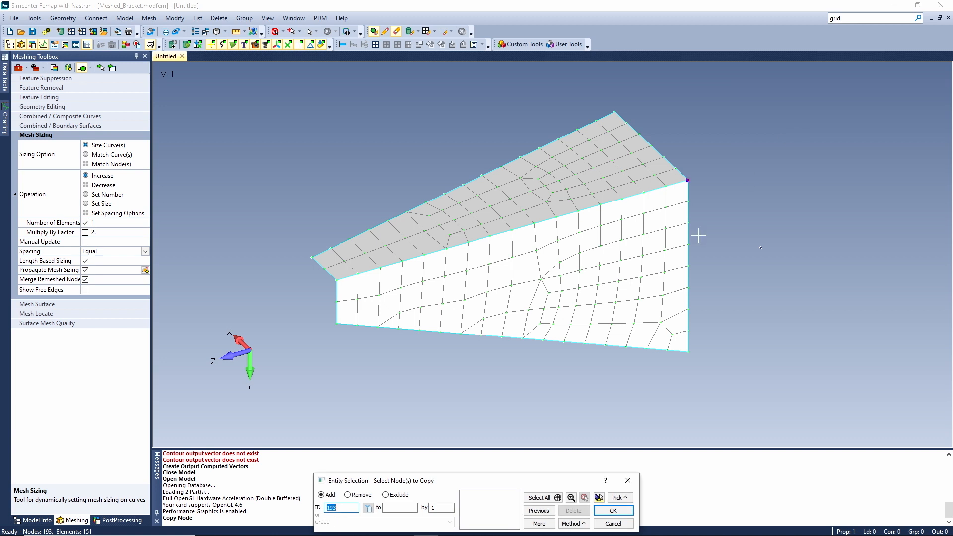
left_click(613, 524)
Search the commands for "equiv grid" and start the Coincident Nodes check on all nodes of the bracket.
left_click(848, 17)
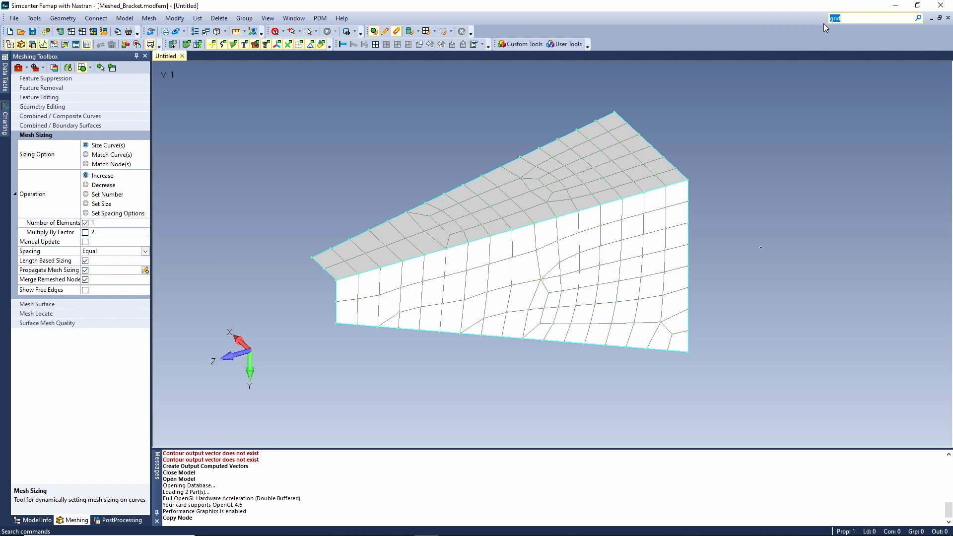
type("equiv grid")
left_click(918, 18)
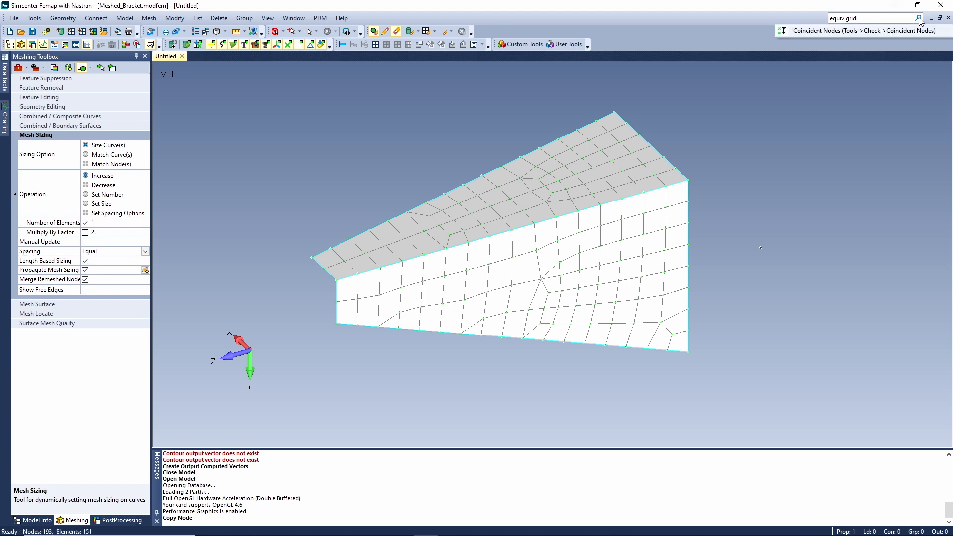
left_click(808, 31)
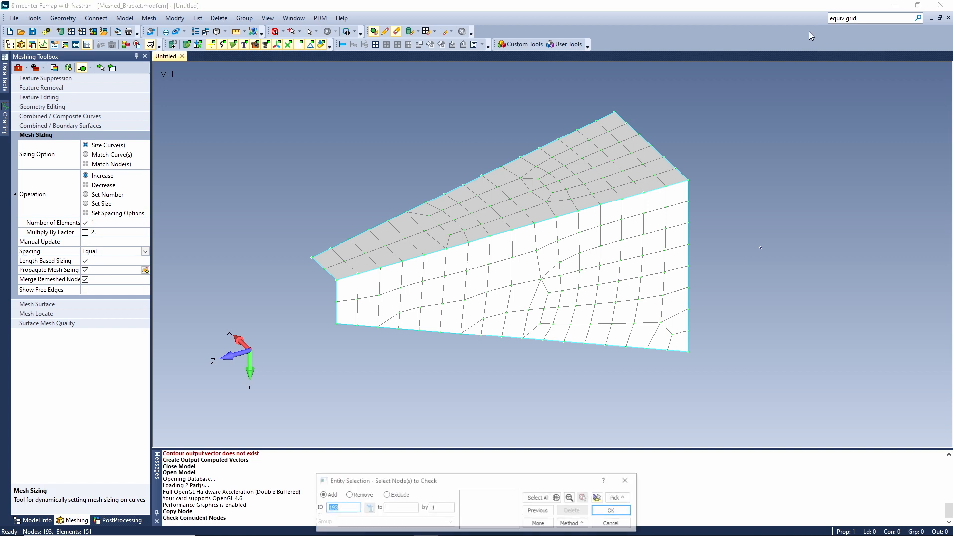
left_click(543, 497)
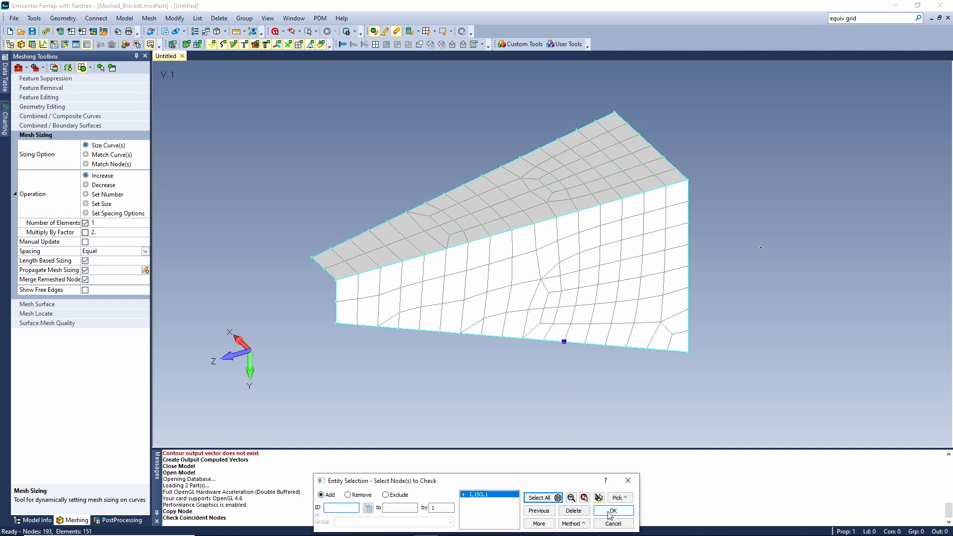
left_click(611, 514)
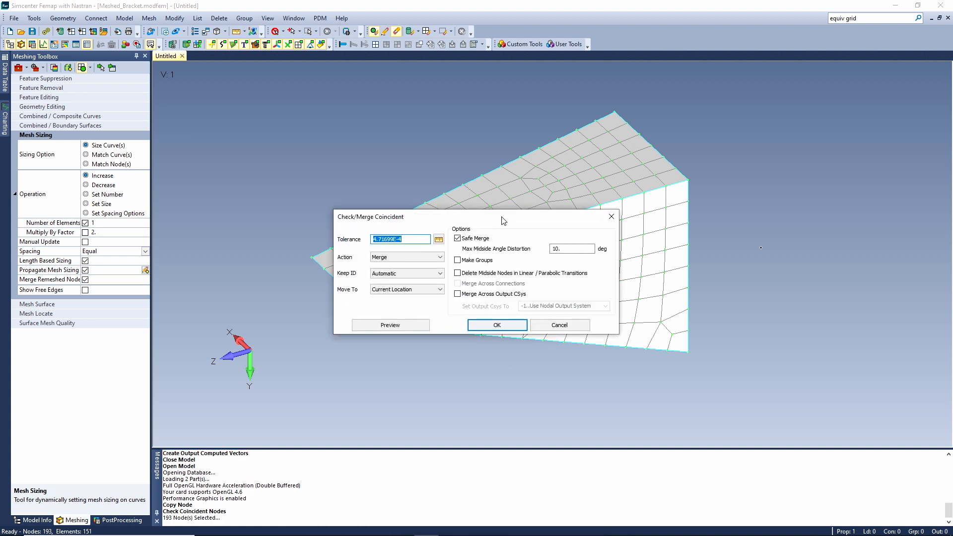
Preview the coincident nodes along the bracket's shared edge and merge them using Safe Merge.
left_click_drag(538, 198, 471, 73)
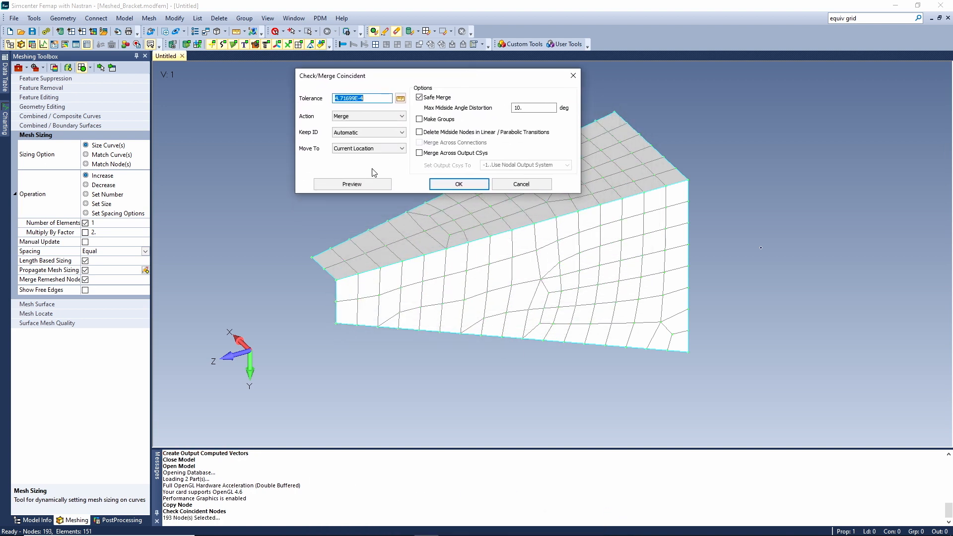
left_click(352, 185)
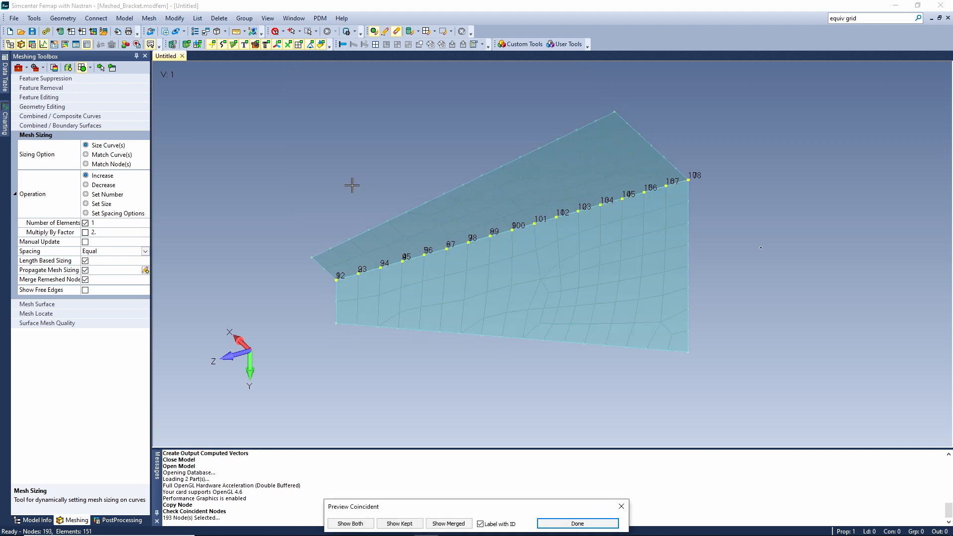
left_click(577, 524)
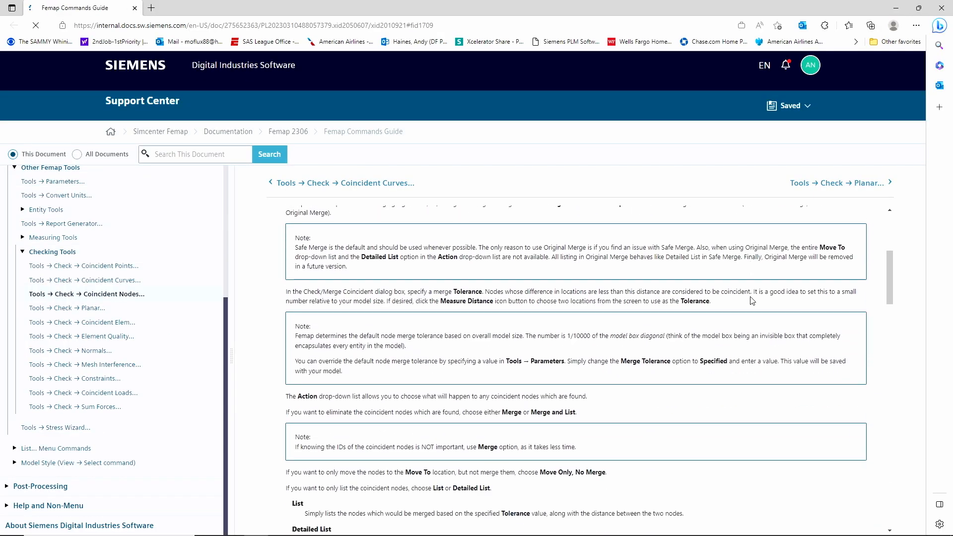
left_click(941, 8)
left_click(499, 328)
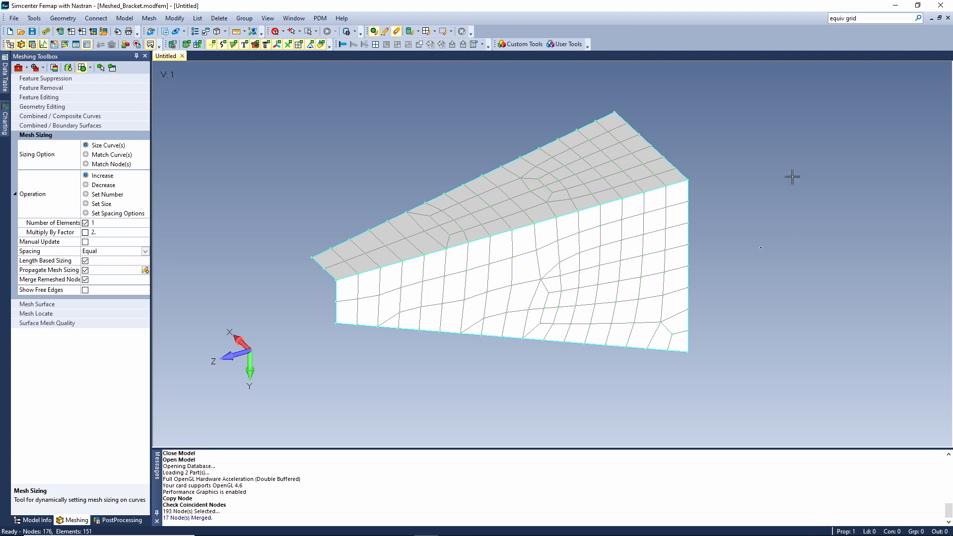
Search the commands for "surface".
left_click(875, 18)
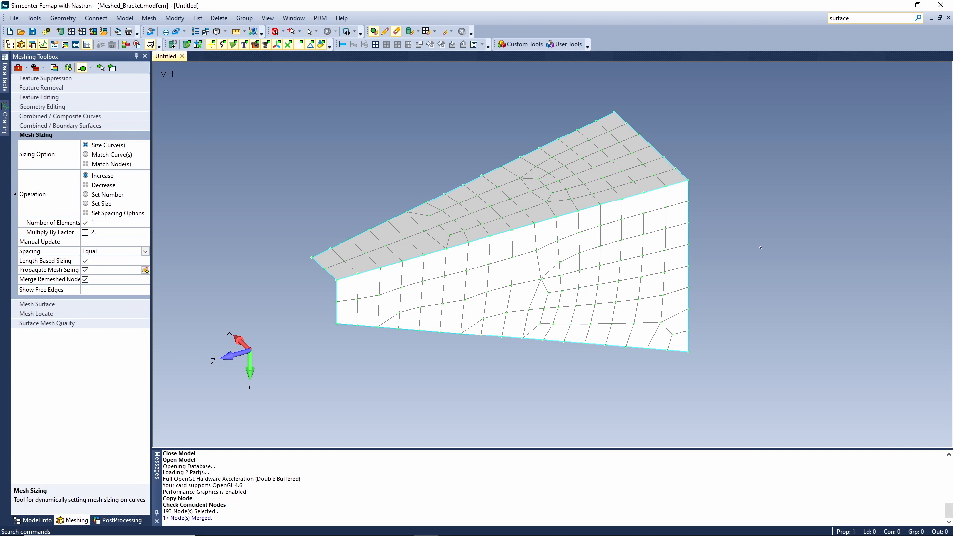
type("surface")
left_click(918, 19)
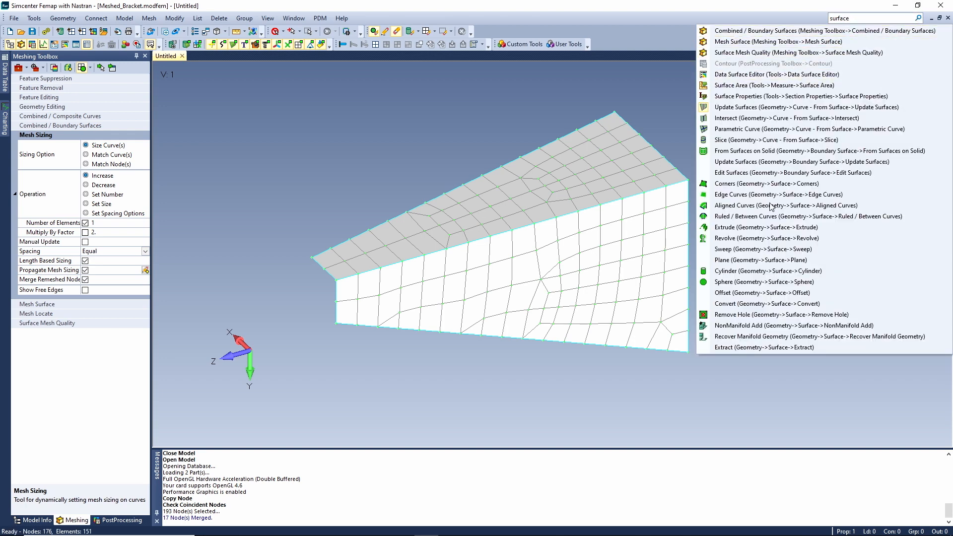